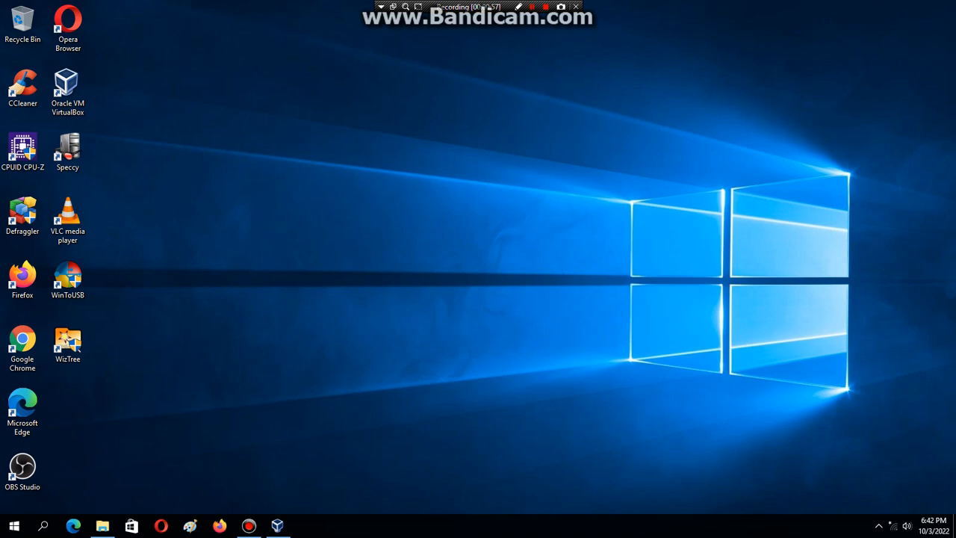
In Oracle VM VirtualBox, start a new virtual machine named Windows 95 with 128 MB of memory.
{"action": "left_click", "coordinate": [277, 526]}
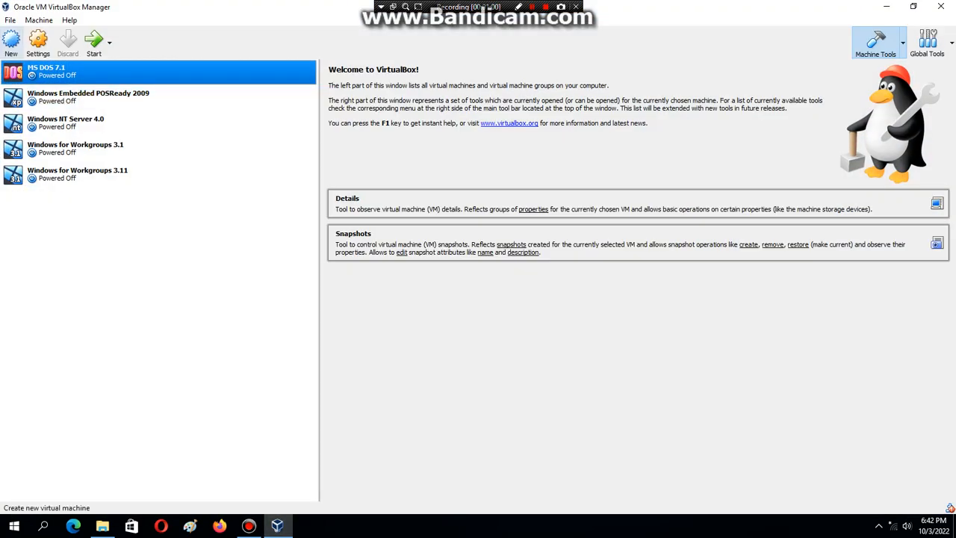
{"action": "left_click", "coordinate": [11, 41]}
{"action": "type", "text": "Wi"}
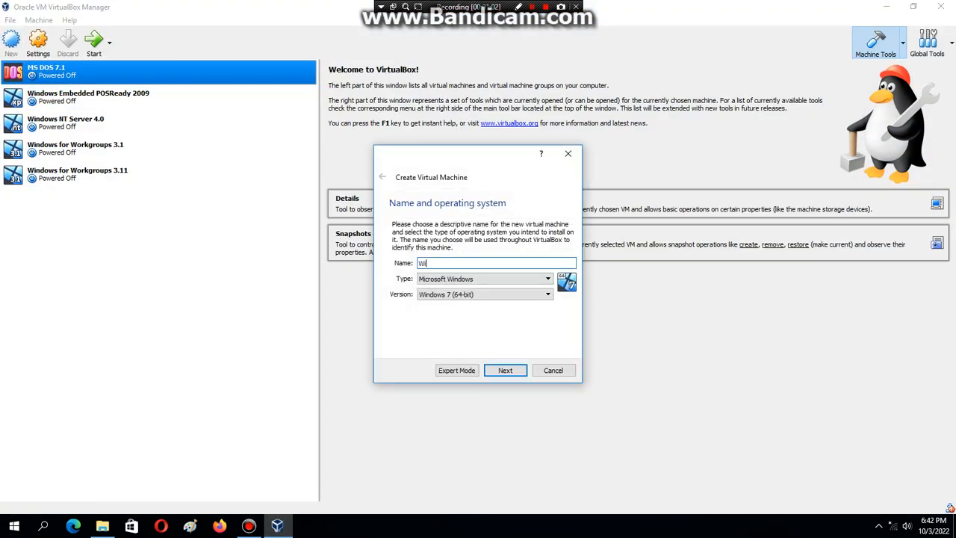
{"action": "type", "text": "ndows 95"}
{"action": "key", "text": "Return"}
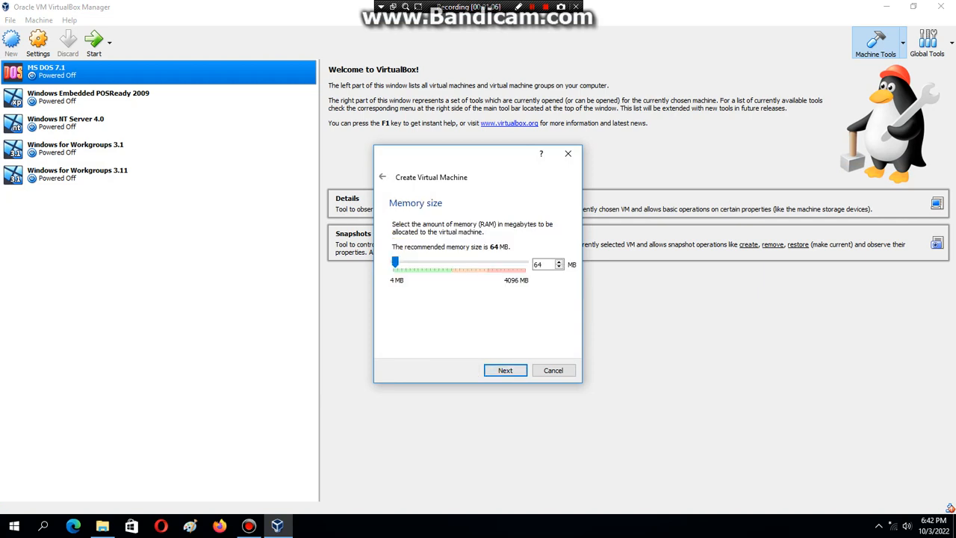
{"action": "type", "text": "128"}
{"action": "key", "text": "Return"}
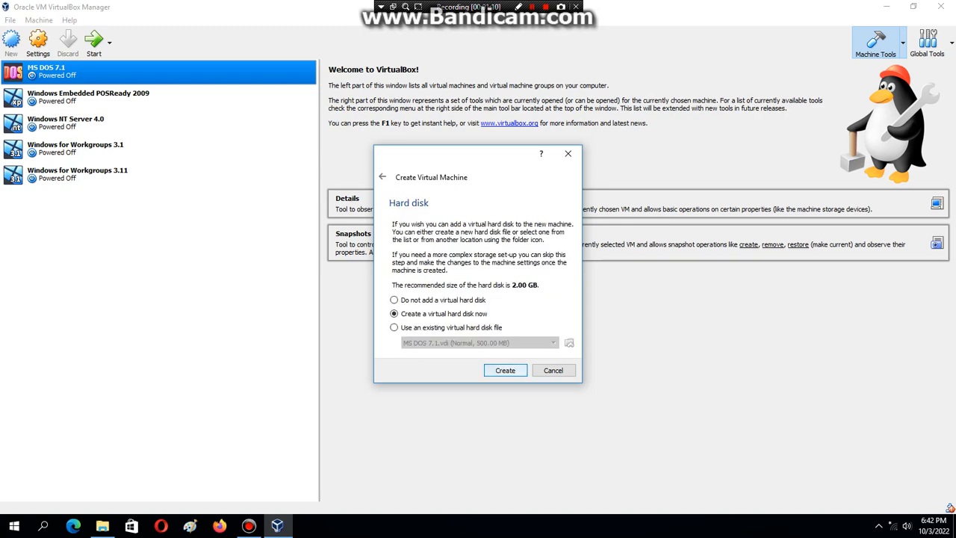
Create a new 2.00 GB virtual hard disk for the machine, keeping the default file type, storage type and file name.
{"action": "key", "text": "Return"}
{"action": "key", "text": "Return"}
{"action": "key", "text": "Return"}
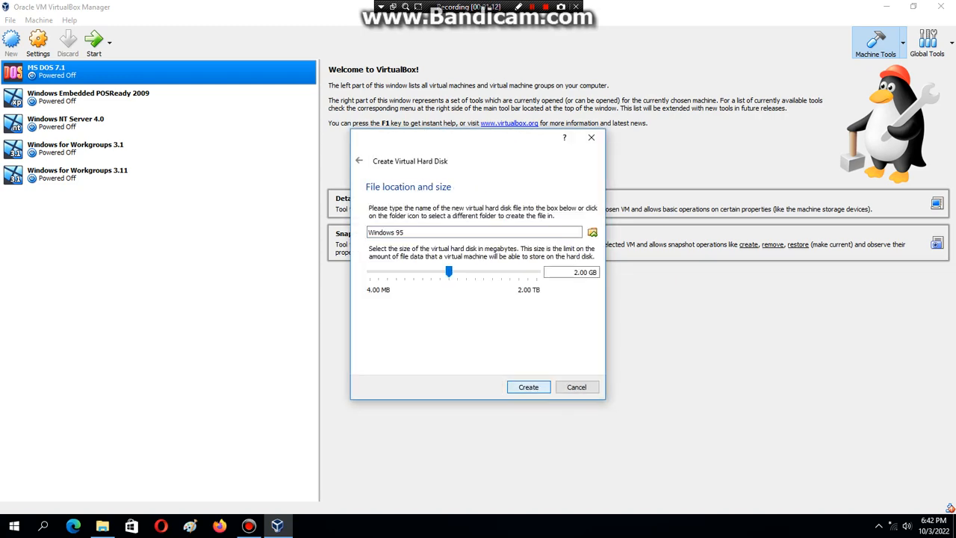
{"action": "key", "text": "Return"}
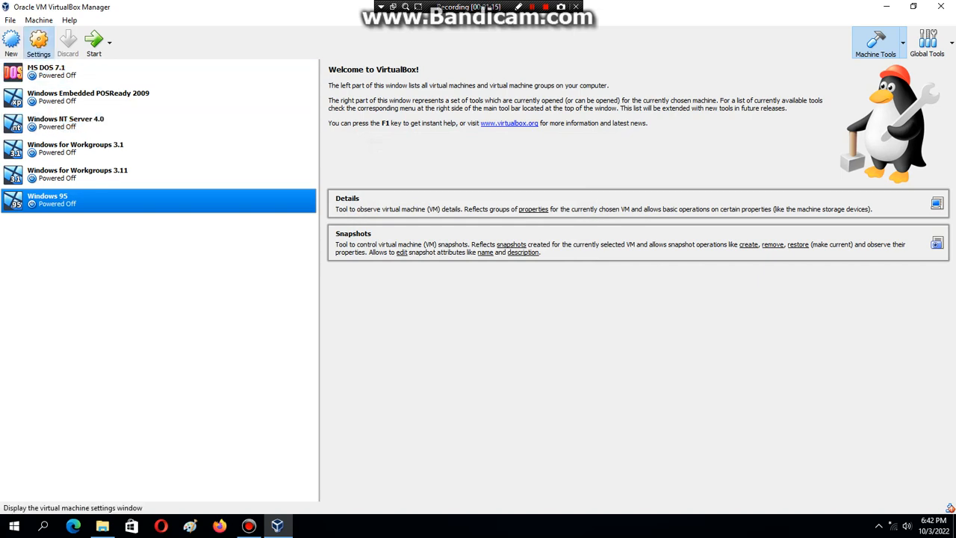
Review the acceleration options in the Windows 95 machine's system settings.
{"action": "left_click", "coordinate": [38, 43]}
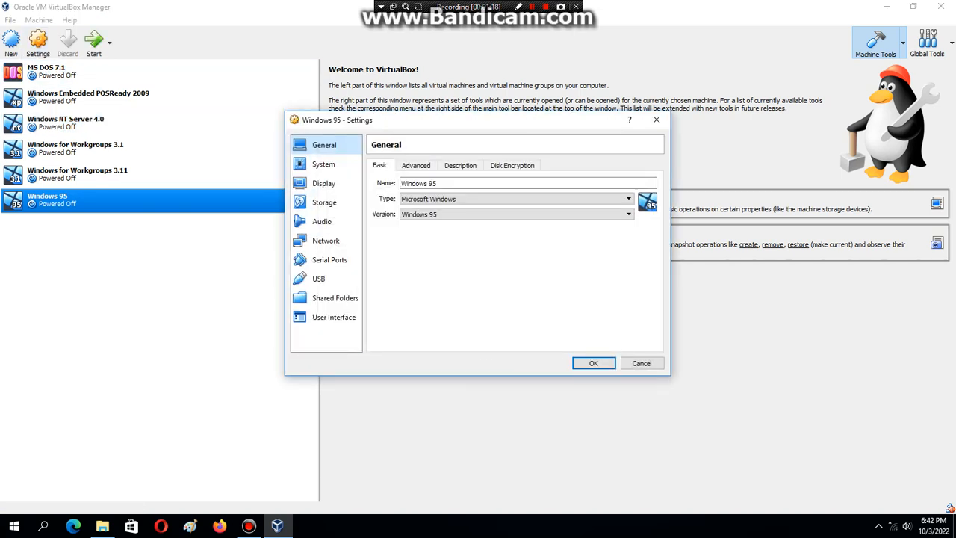
{"action": "left_click", "coordinate": [324, 165]}
{"action": "left_click", "coordinate": [484, 165]}
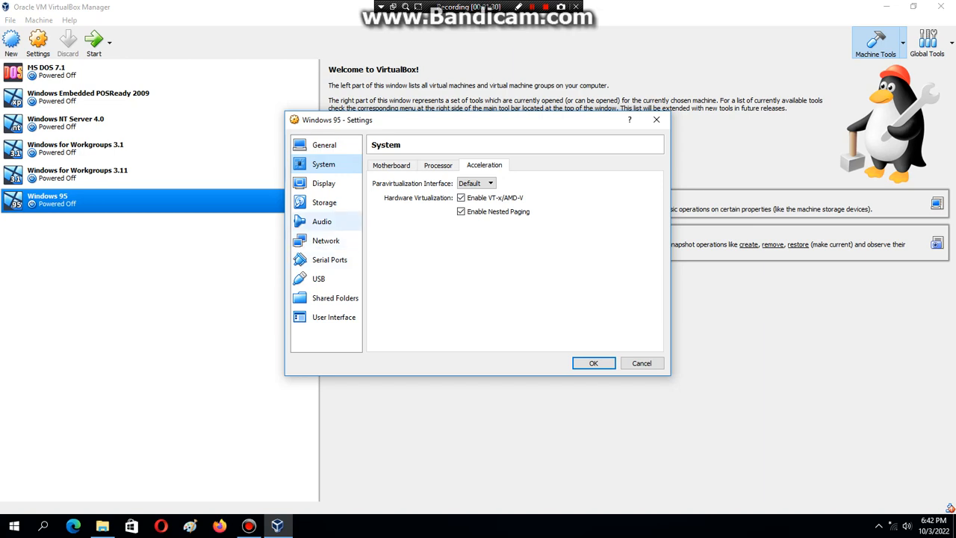
Insert the disk01 floppy image from the Windows\Windows 9x\95 folder on Local Disk (F:) into the machine's empty floppy drive and save the settings.
{"action": "left_click", "coordinate": [324, 202]}
{"action": "left_click", "coordinate": [404, 235]}
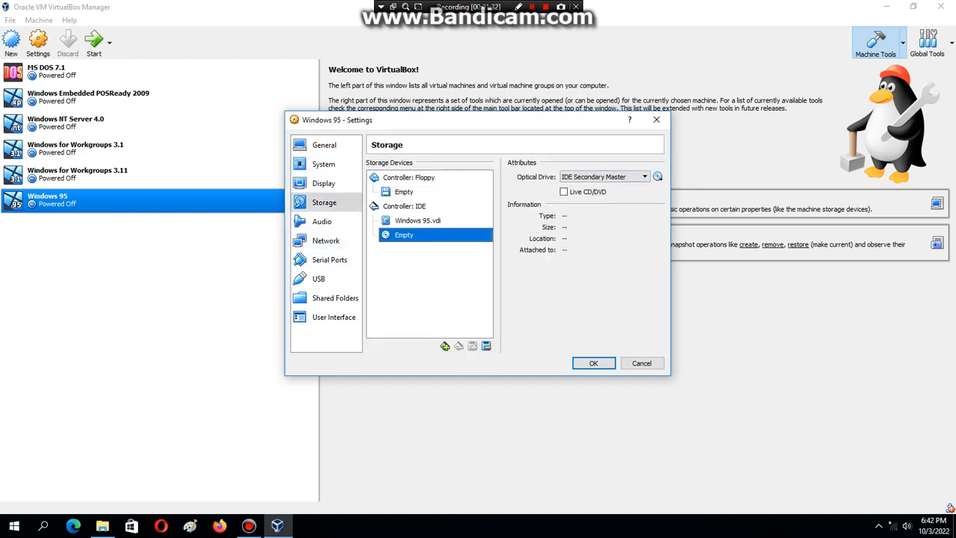
{"action": "left_click", "coordinate": [404, 192]}
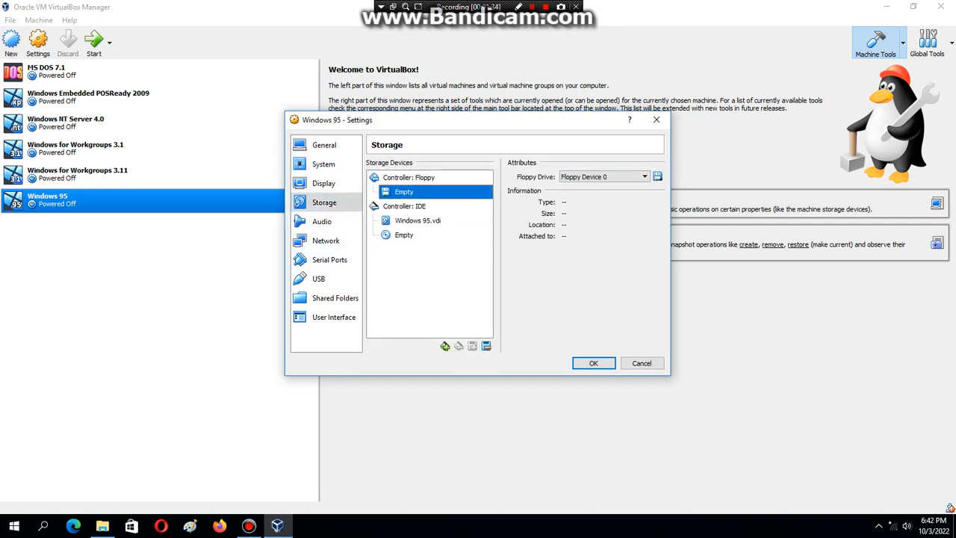
{"action": "left_click", "coordinate": [658, 176]}
{"action": "left_click", "coordinate": [717, 191]}
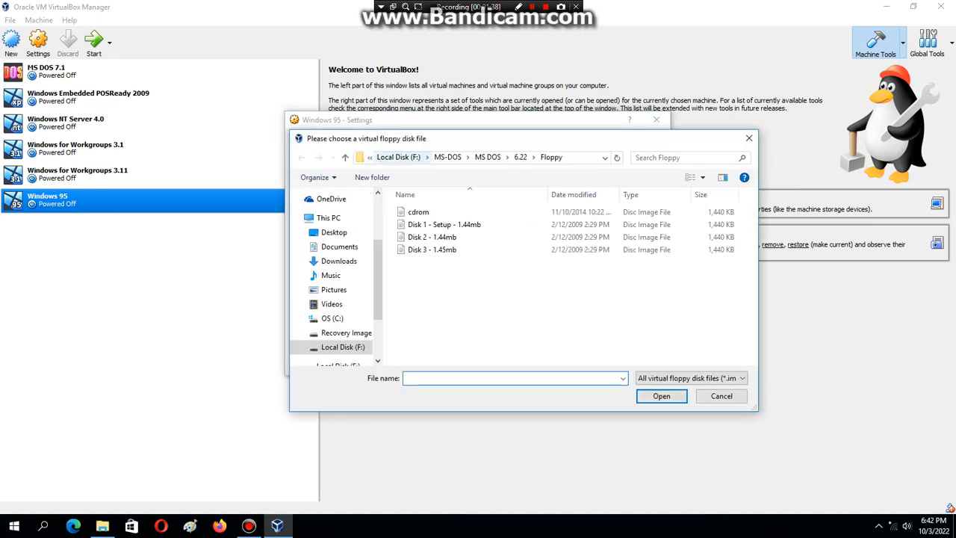
{"action": "left_click", "coordinate": [399, 158]}
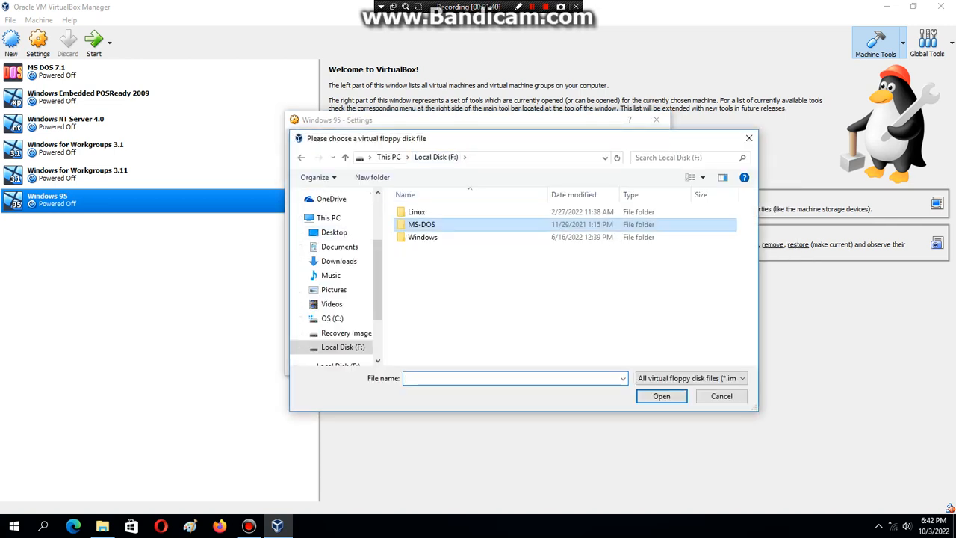
{"action": "left_click", "coordinate": [424, 237]}
{"action": "double_click", "coordinate": [424, 237]}
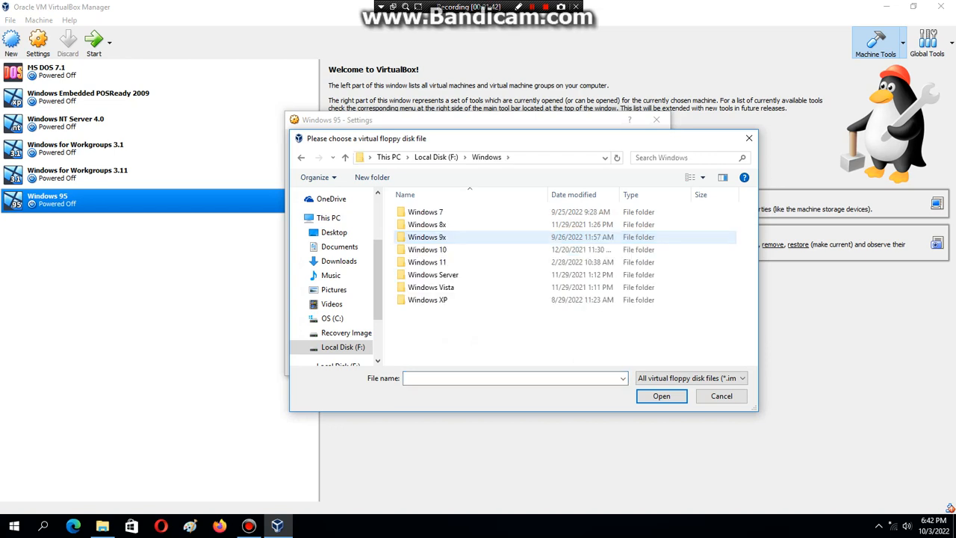
{"action": "double_click", "coordinate": [427, 237]}
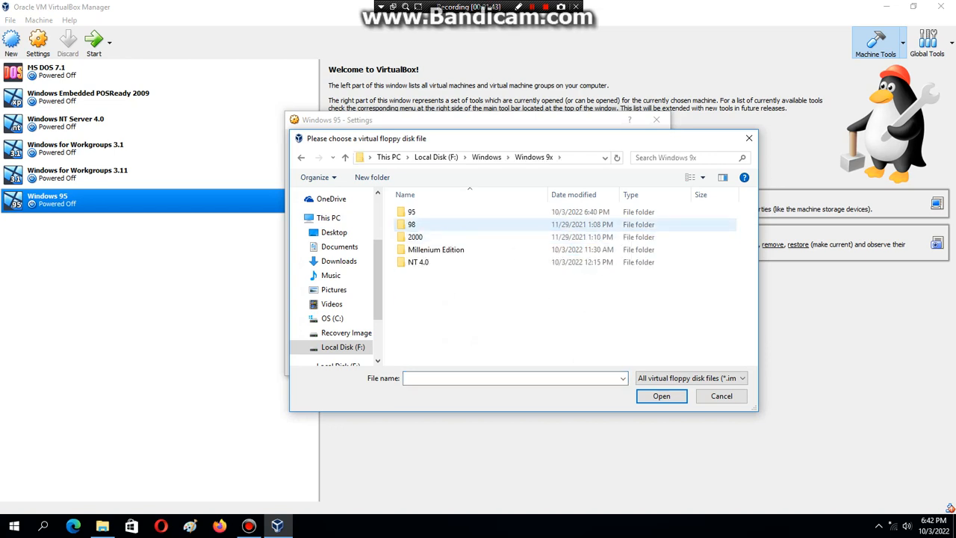
{"action": "double_click", "coordinate": [414, 212]}
{"action": "double_click", "coordinate": [417, 237]}
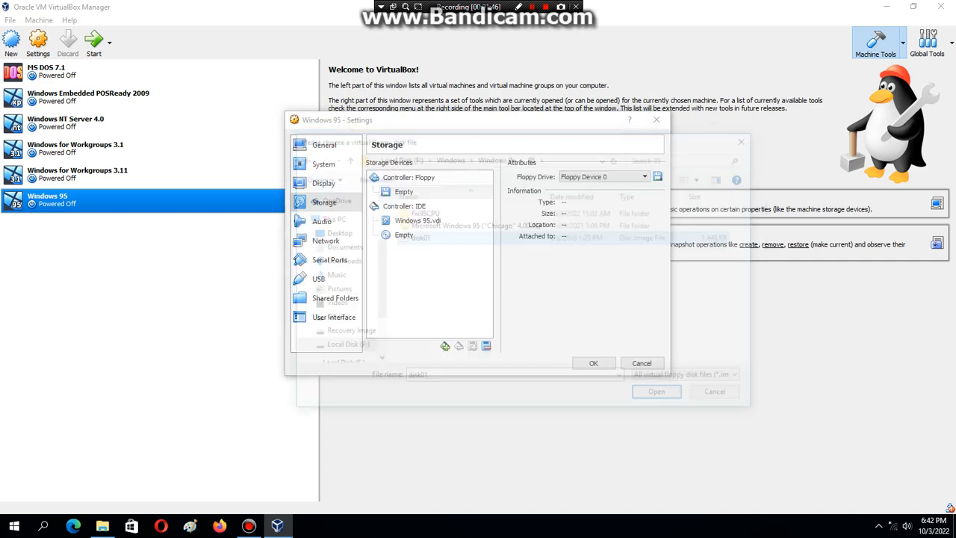
{"action": "left_click", "coordinate": [593, 363]}
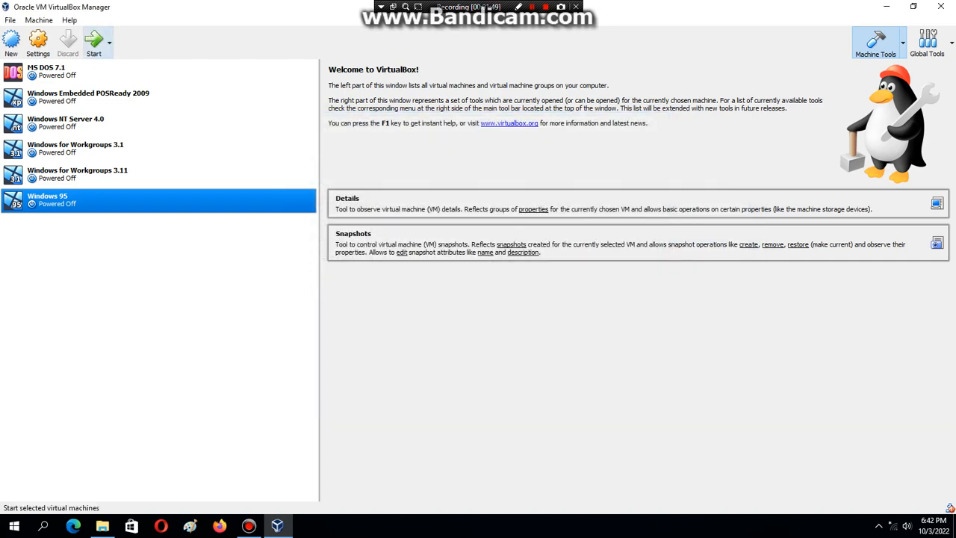
Start the Windows 95 machine in a maximized window and boot with the NEC IDE CDROM driver.
{"action": "left_click", "coordinate": [94, 43]}
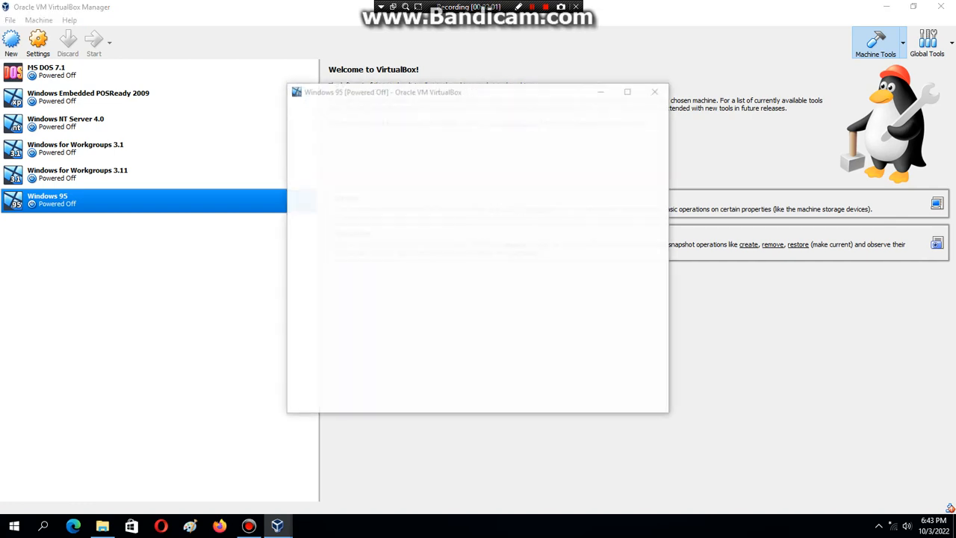
{"action": "left_click", "coordinate": [628, 92]}
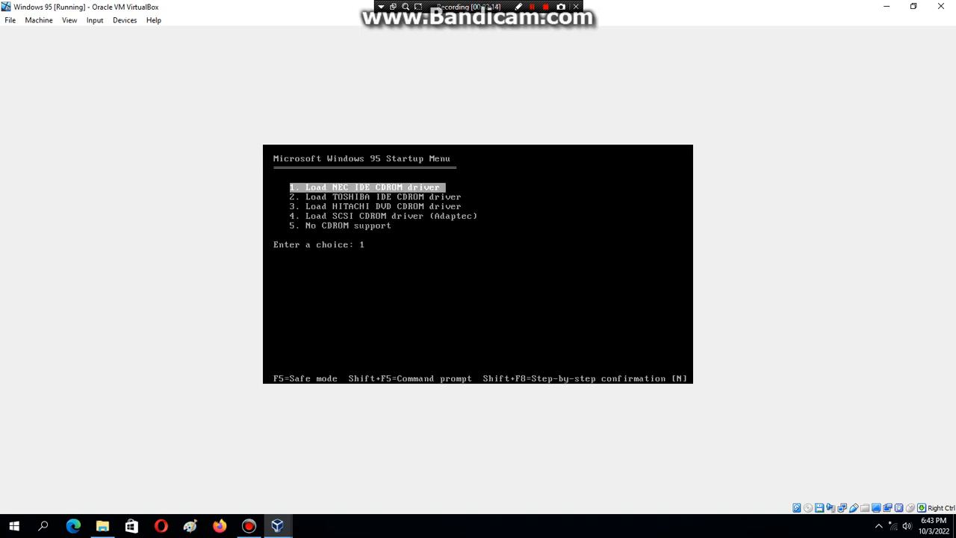
{"action": "key", "text": "Down"}
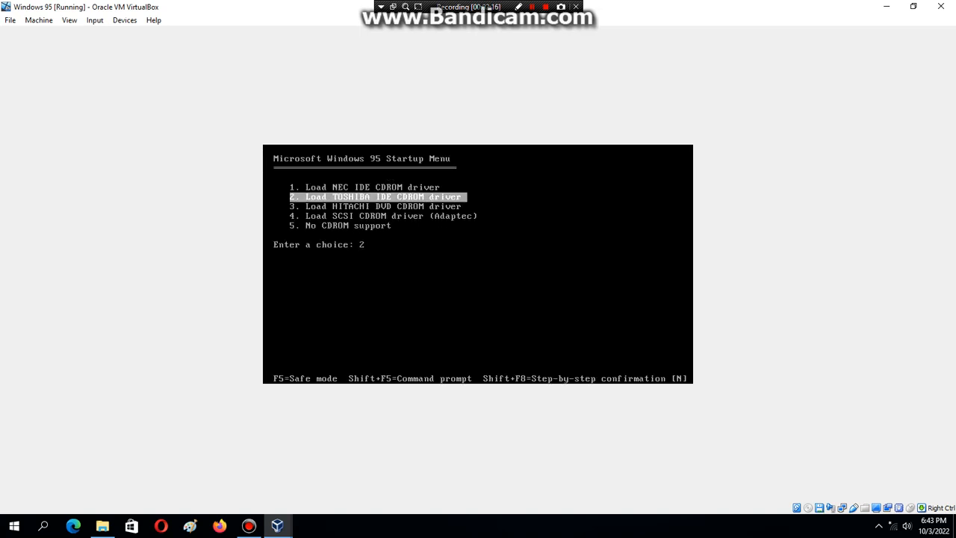
{"action": "key", "text": "Up"}
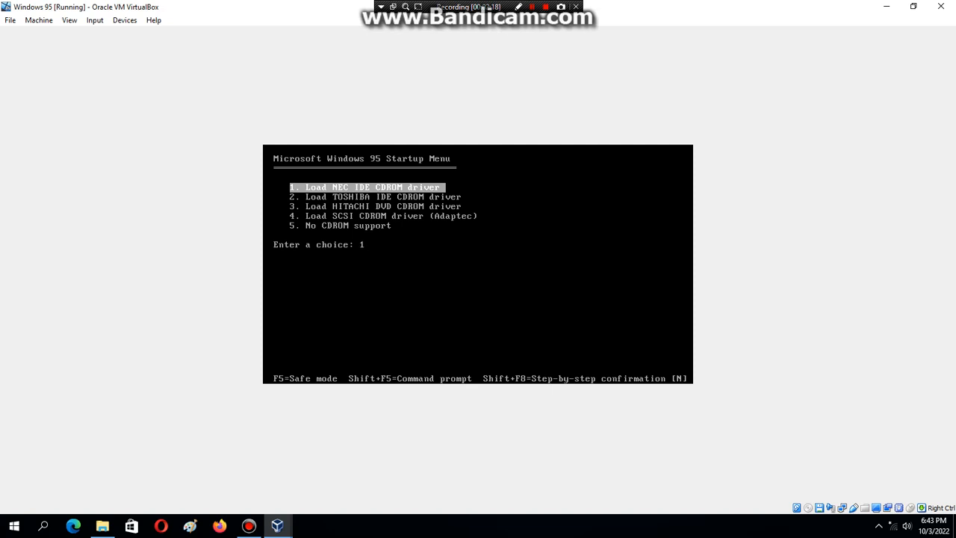
{"action": "key", "text": "Return"}
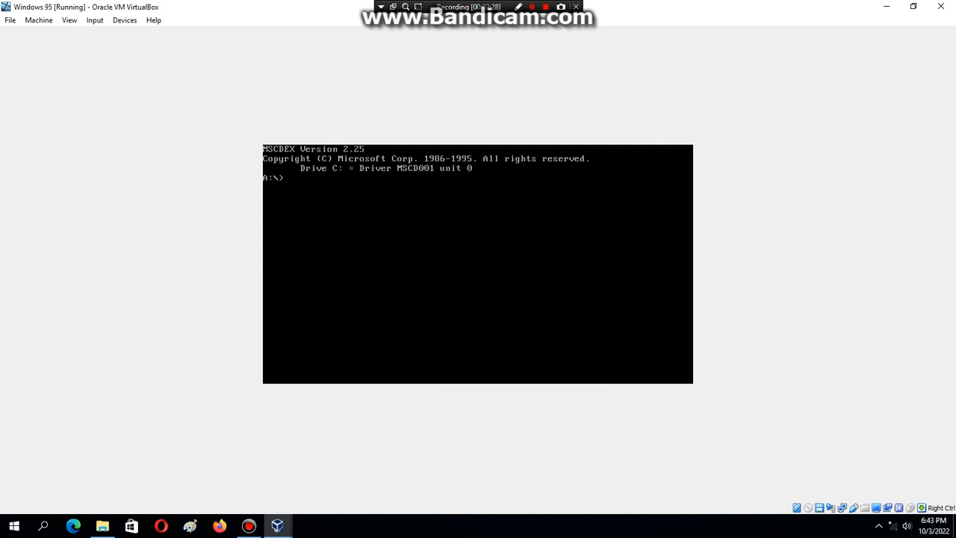
Run fdisk from the A: prompt and enable large disk support.
{"action": "type", "text": "fdisk"}
{"action": "key", "text": "Return"}
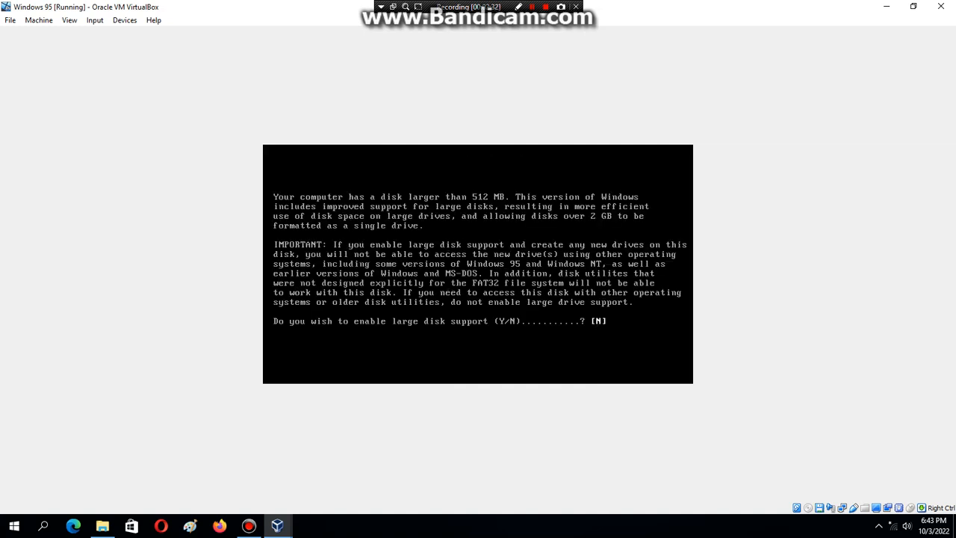
{"action": "type", "text": "y"}
{"action": "key", "text": "Return"}
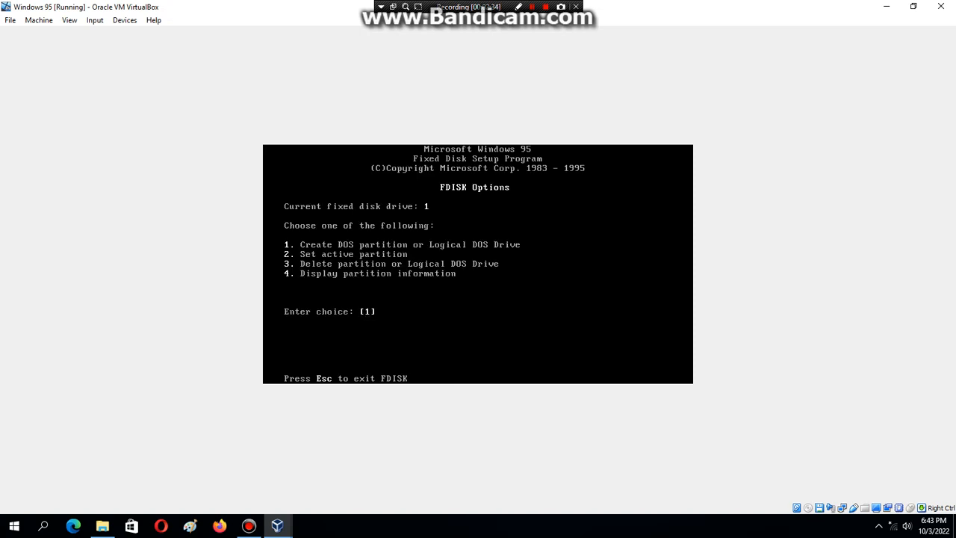
Create an active primary DOS partition using the maximum available size, and exit FDISK.
{"action": "key", "text": "Return"}
{"action": "key", "text": "Return"}
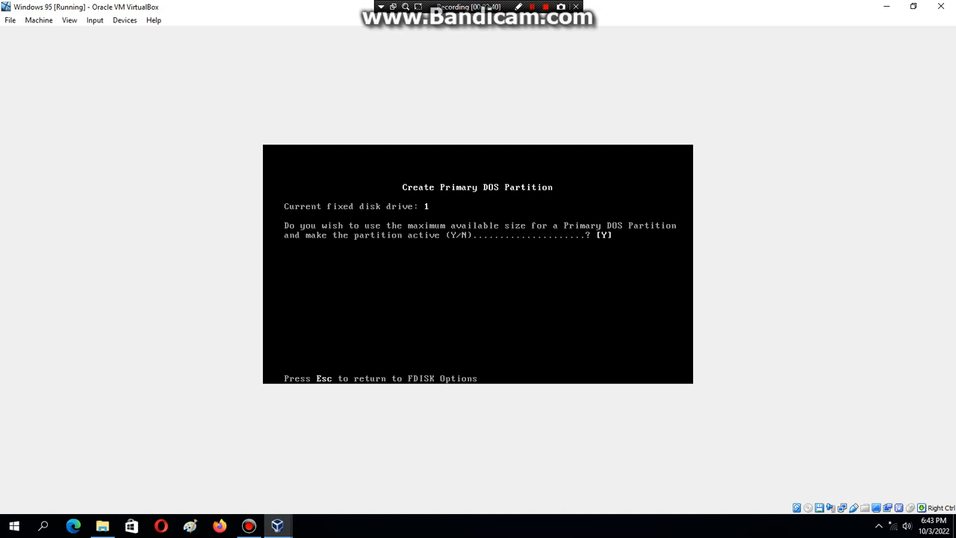
{"action": "key", "text": "Return"}
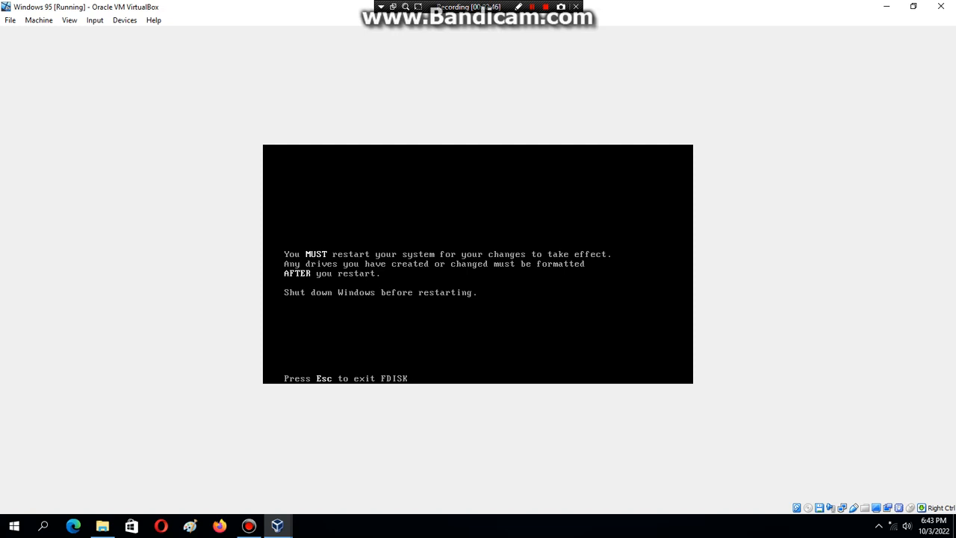
{"action": "key", "text": "Escape"}
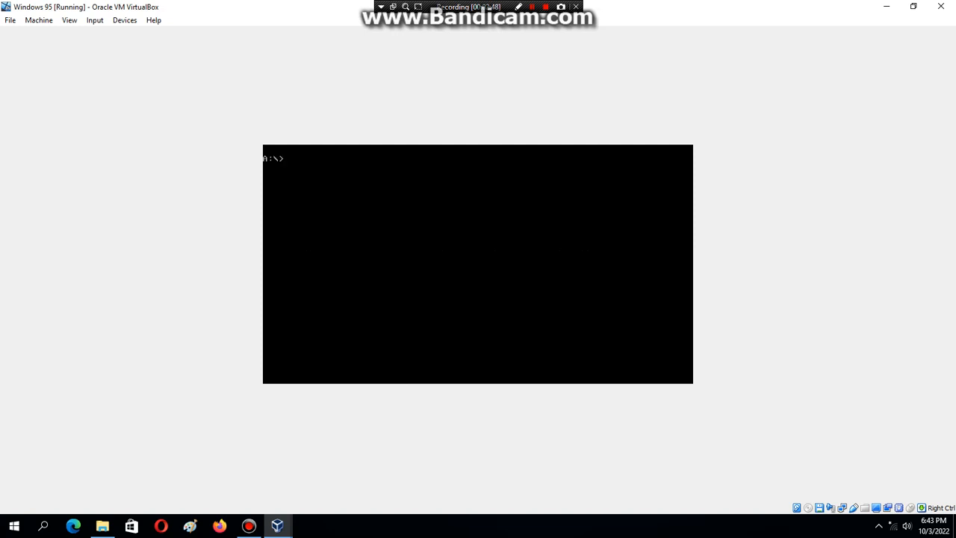
Restart the virtual machine with the NEC IDE CDROM driver and format drive C: without a volume label.
{"action": "key", "text": "ctrl+r"}
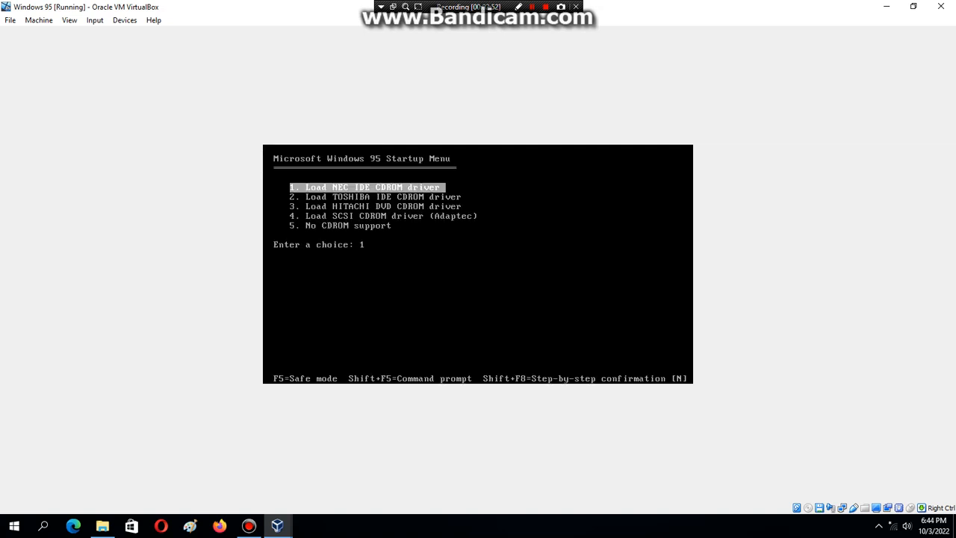
{"action": "key", "text": "Return"}
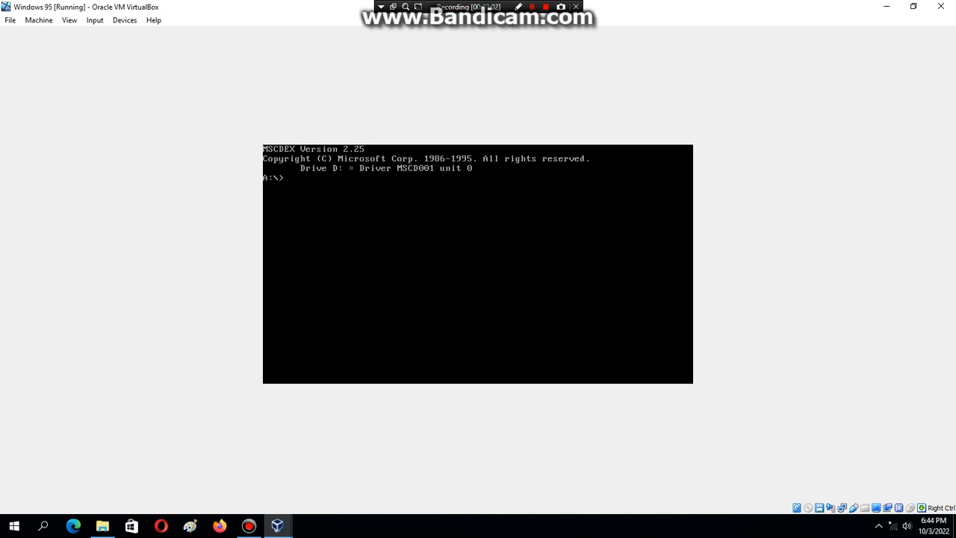
{"action": "type", "text": "format C:"}
{"action": "key", "text": "Return"}
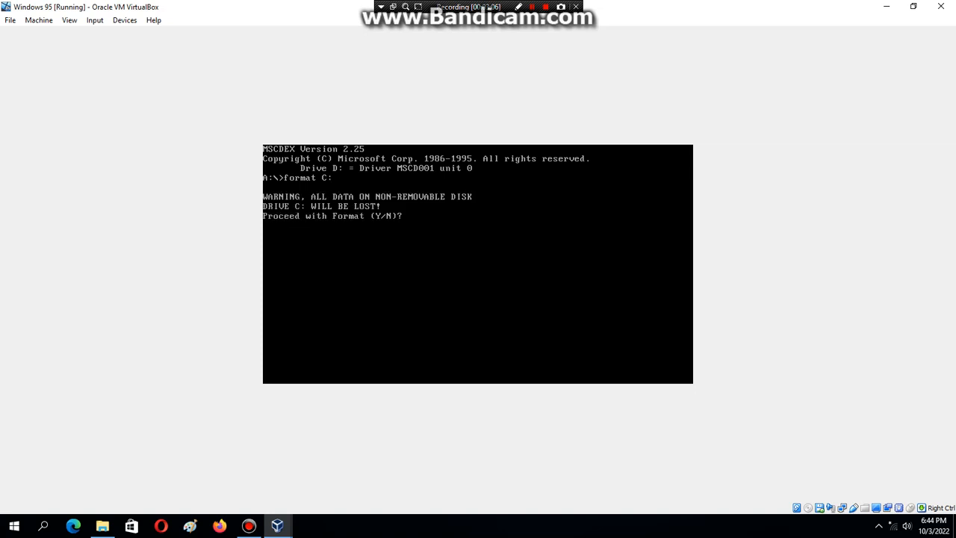
{"action": "type", "text": "y"}
{"action": "key", "text": "Return"}
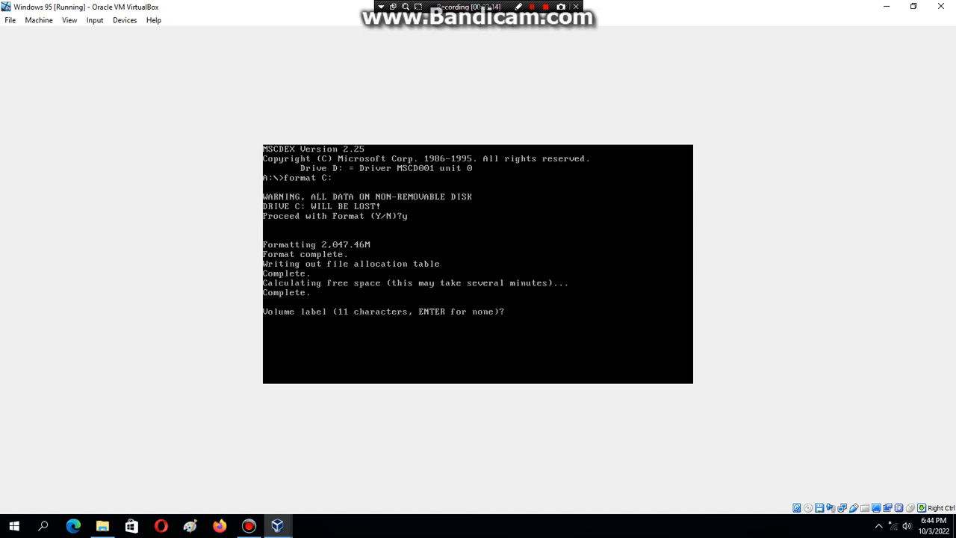
{"action": "key", "text": "Return"}
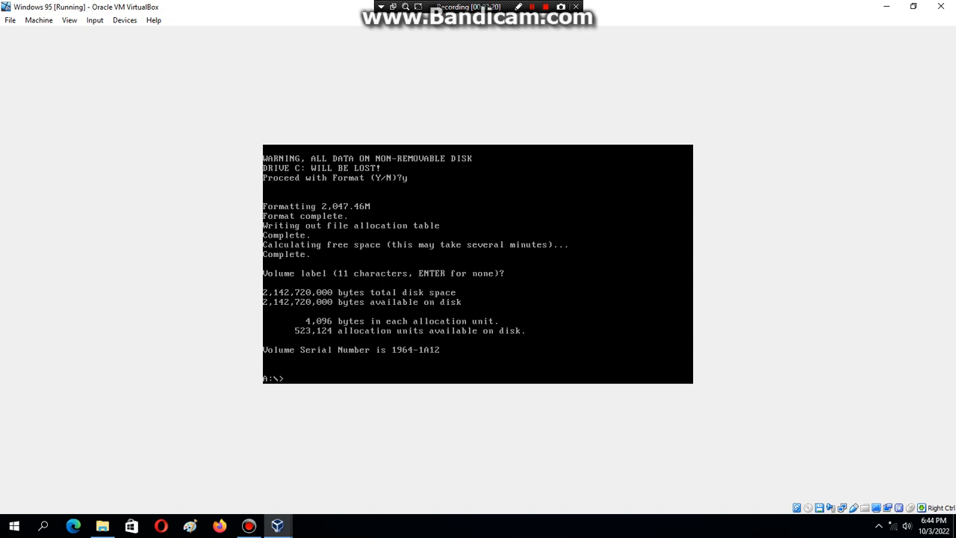
Insert the W95_PLUS_AR disc image from the Windows 9x folder's 95 subfolder into the virtual optical drive.
{"action": "right_click", "coordinate": [809, 508]}
{"action": "left_click", "coordinate": [860, 398]}
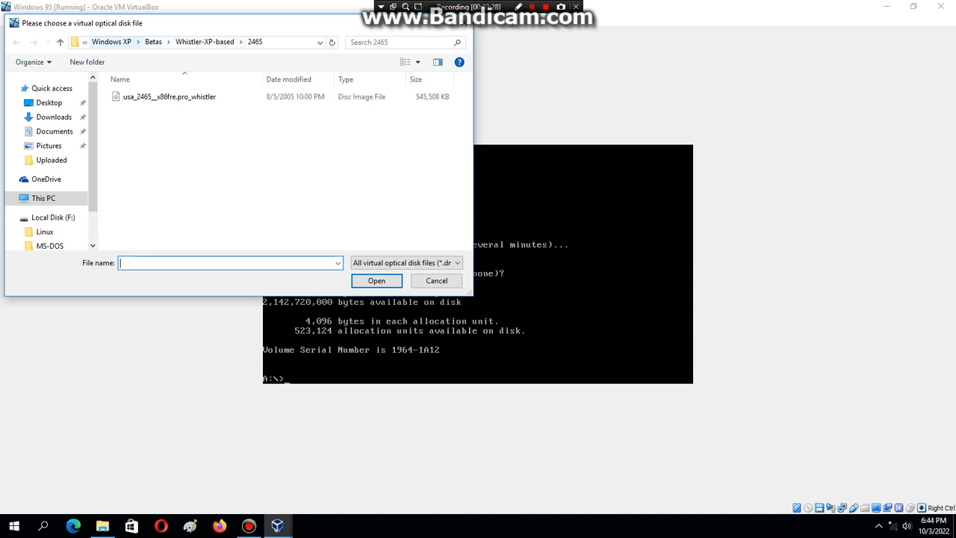
{"action": "left_click", "coordinate": [85, 42]}
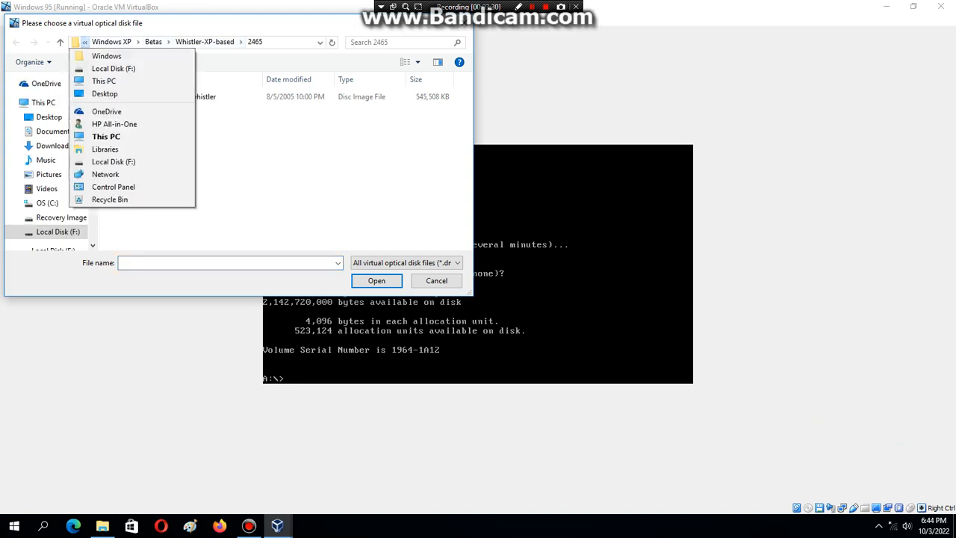
{"action": "left_click", "coordinate": [138, 42]}
{"action": "left_click", "coordinate": [84, 42]}
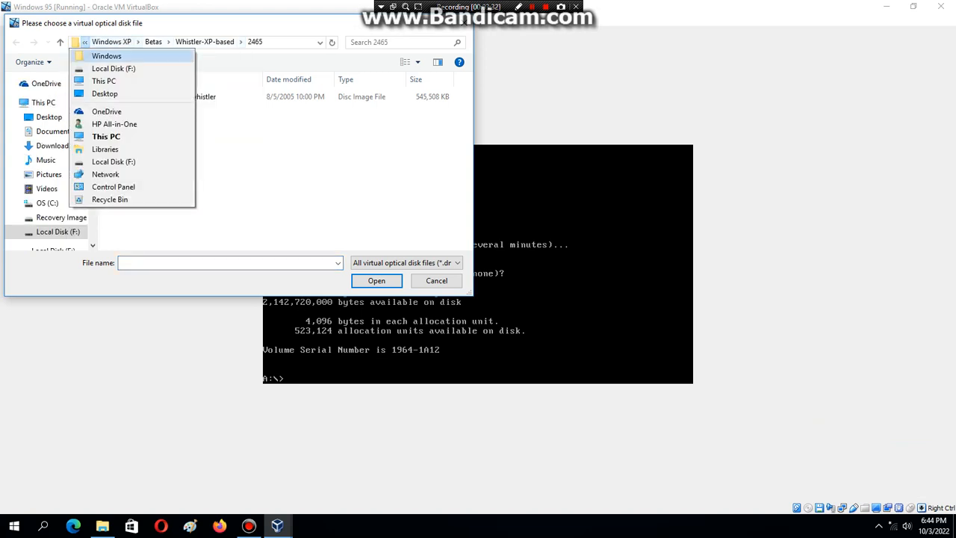
{"action": "left_click", "coordinate": [102, 55]}
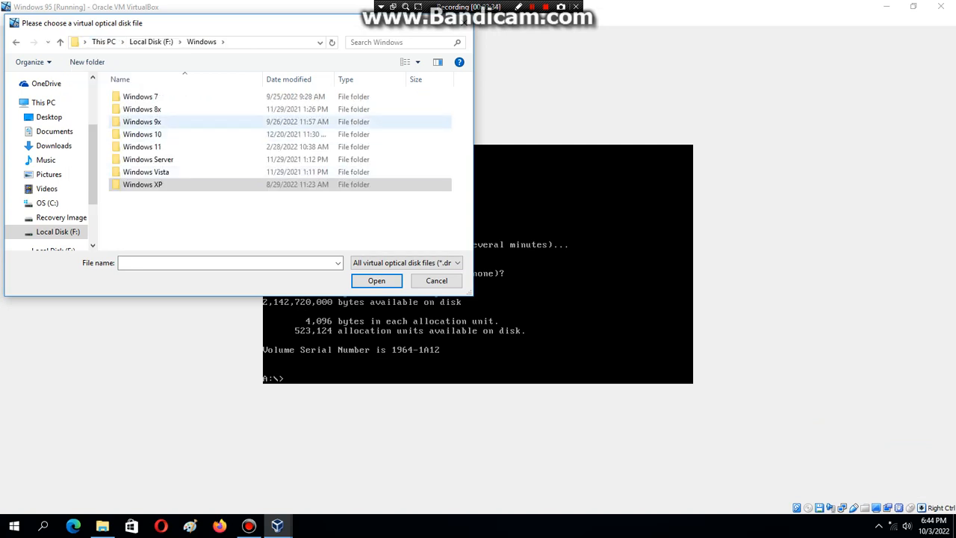
{"action": "double_click", "coordinate": [142, 121]}
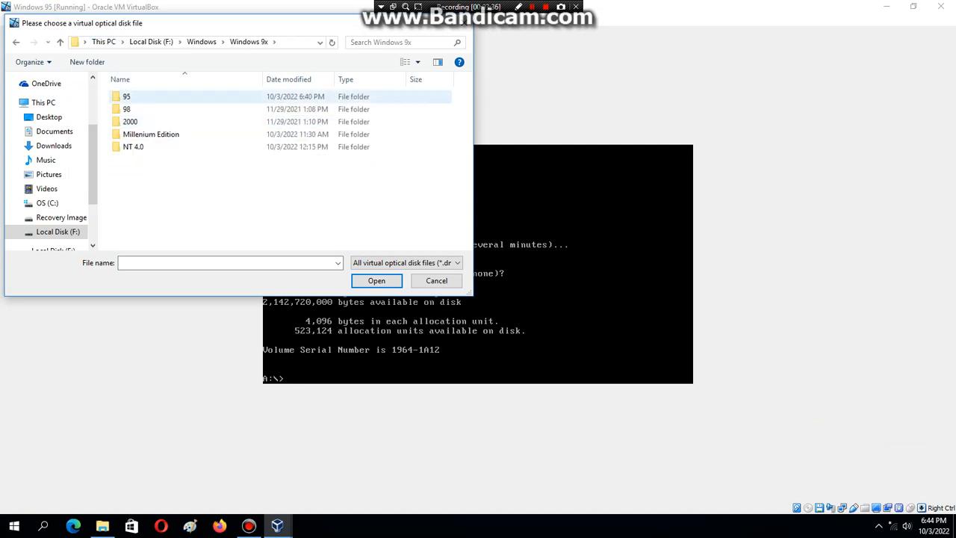
{"action": "double_click", "coordinate": [128, 97]}
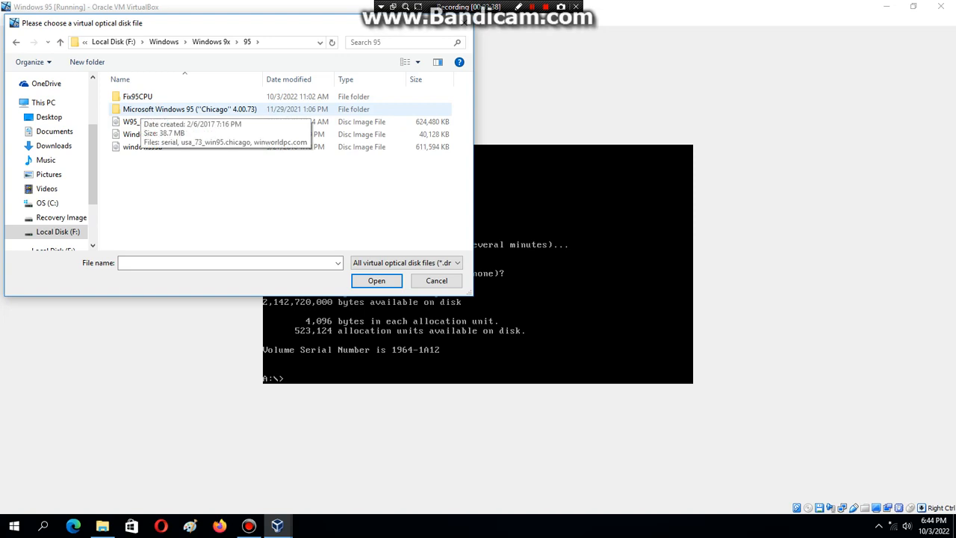
{"action": "double_click", "coordinate": [134, 122]}
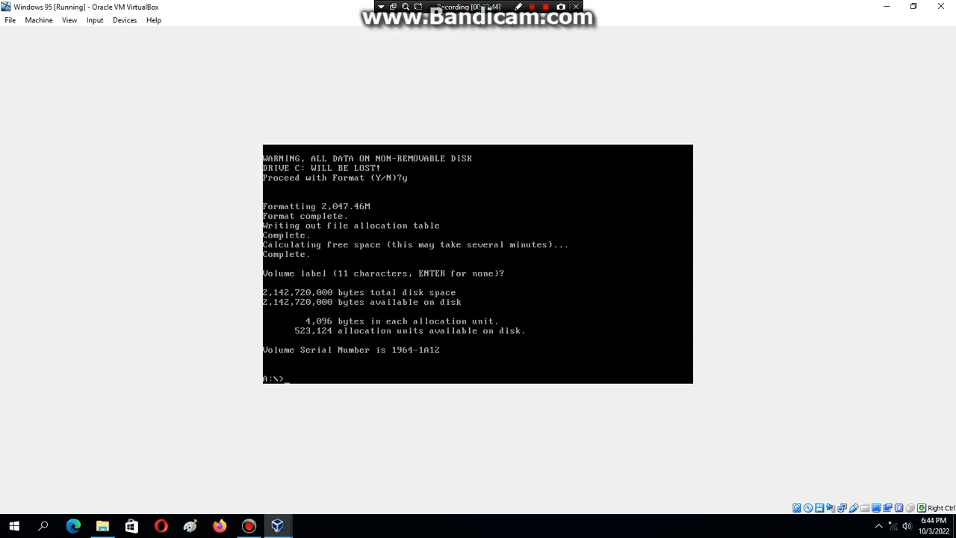
Switch to drive D: at the DOS prompt and list the disc's directory.
{"action": "type", "text": "D:"}
{"action": "key", "text": "Return"}
{"action": "type", "text": "dir"}
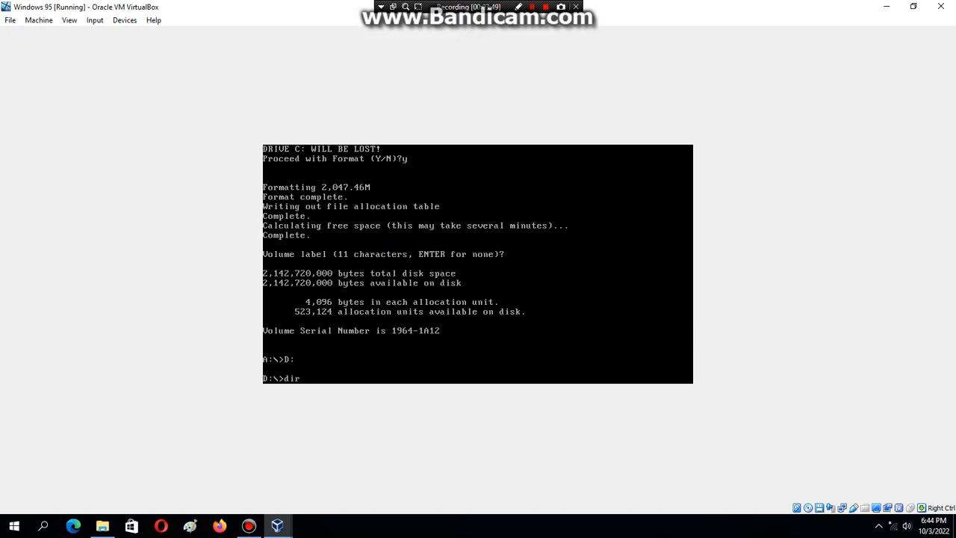
{"action": "key", "text": "Return"}
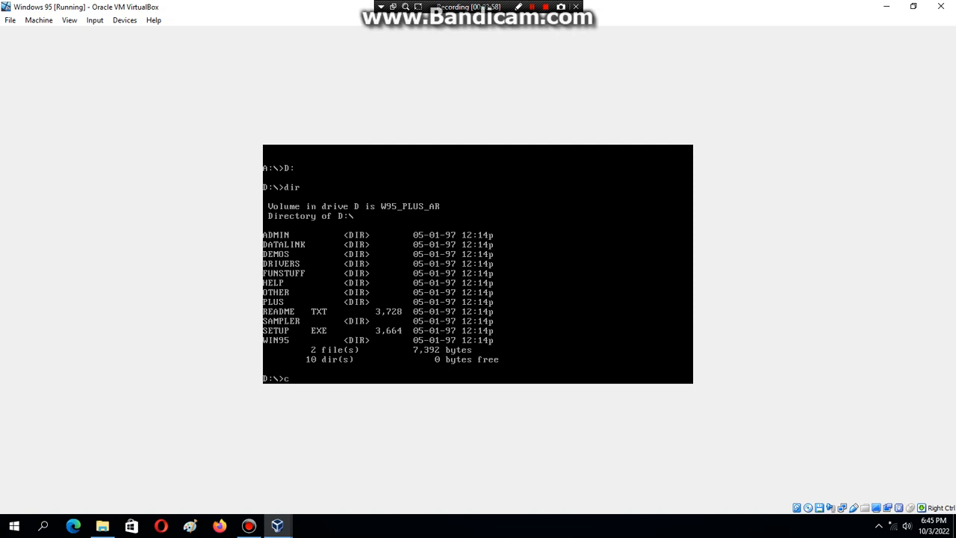
Create a WIN95 directory on drive C: and copy the files from D:\WIN95 into it.
{"action": "key", "text": "Return"}
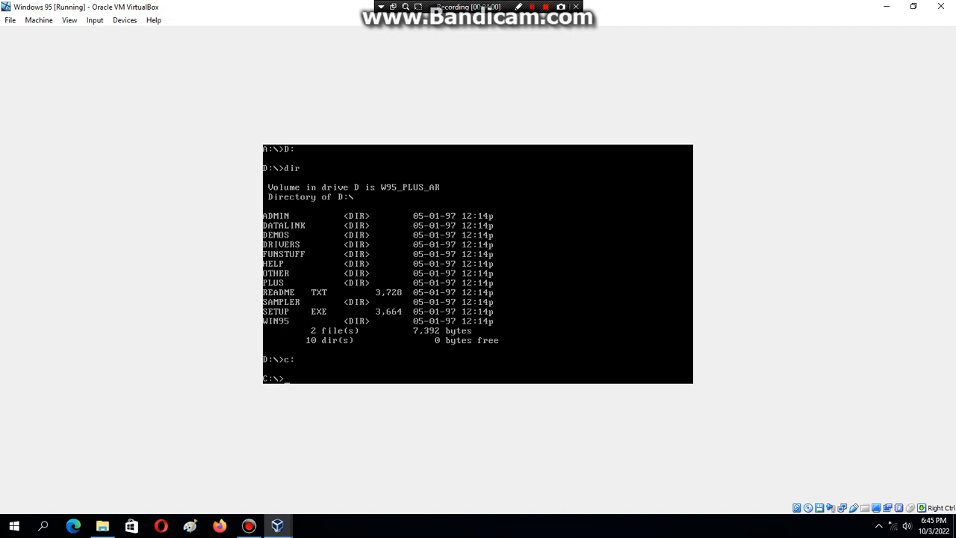
{"action": "type", "text": "mkdir WIN95"}
{"action": "key", "text": "Return"}
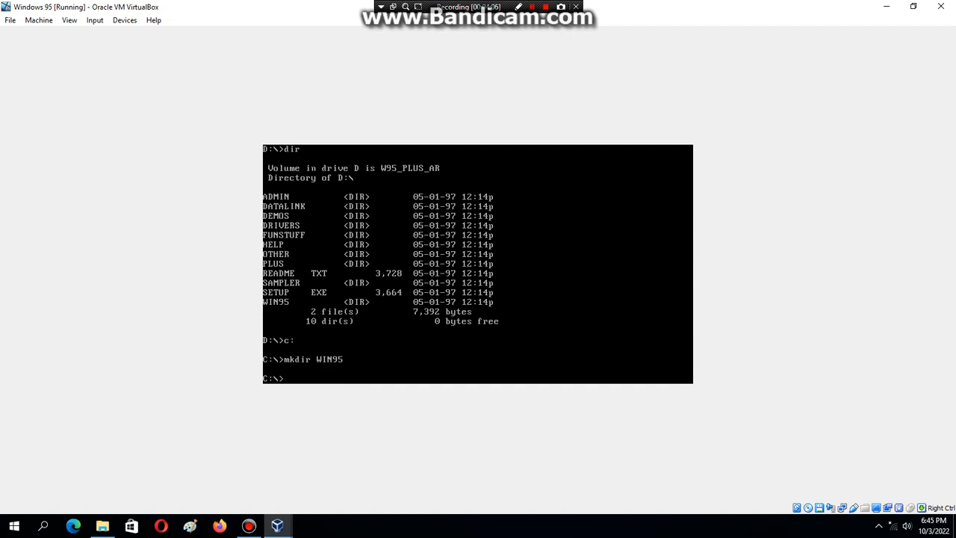
{"action": "type", "text": "cd WIN95"}
{"action": "key", "text": "Return"}
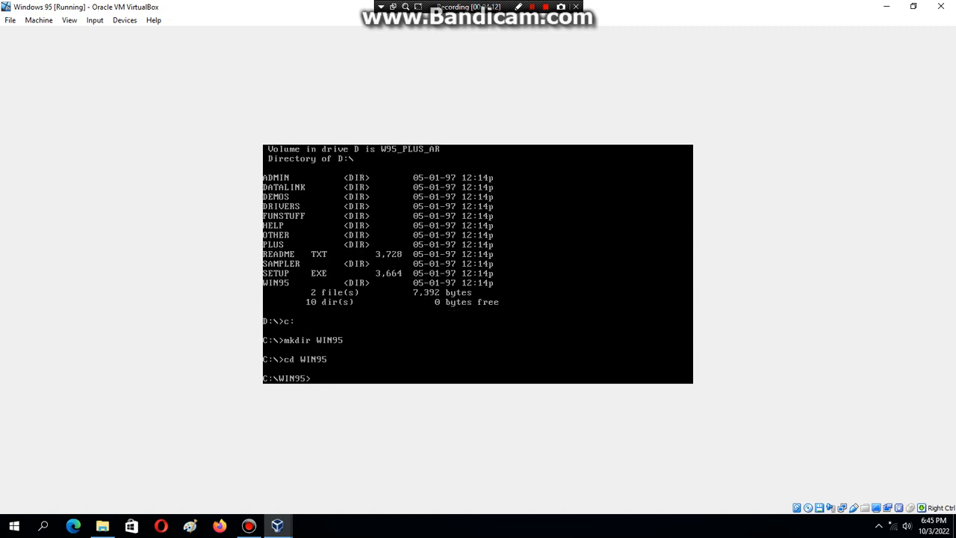
{"action": "type", "text": "copy D:\\WIN95"}
{"action": "key", "text": "Return"}
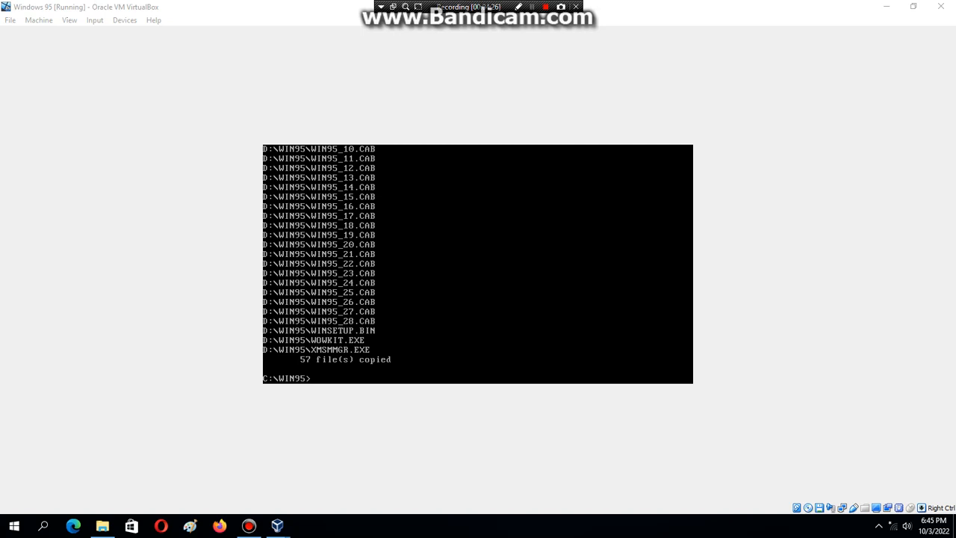
Remove the W95_PLUS_AR.iso disc and the boot floppy image from the virtual drives.
{"action": "left_click", "coordinate": [809, 507]}
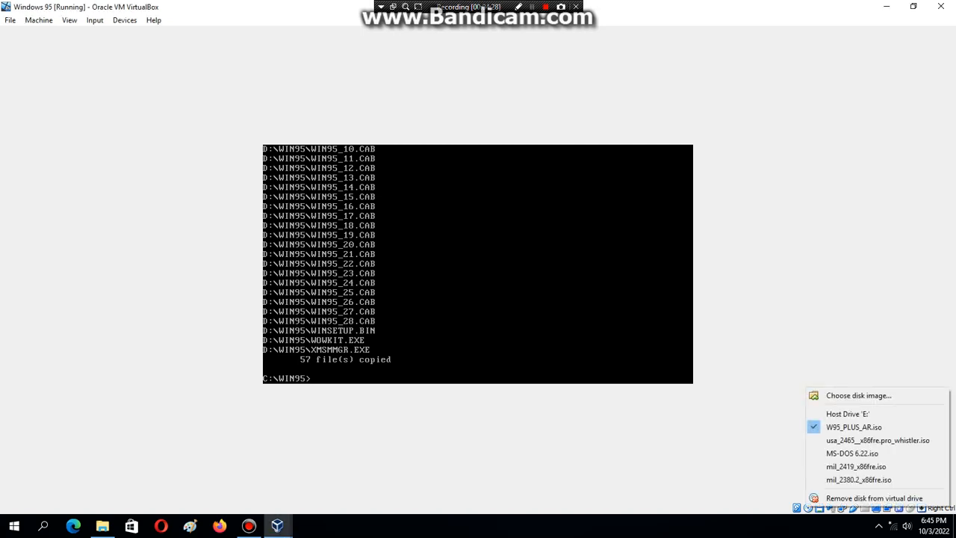
{"action": "left_click", "coordinate": [878, 496]}
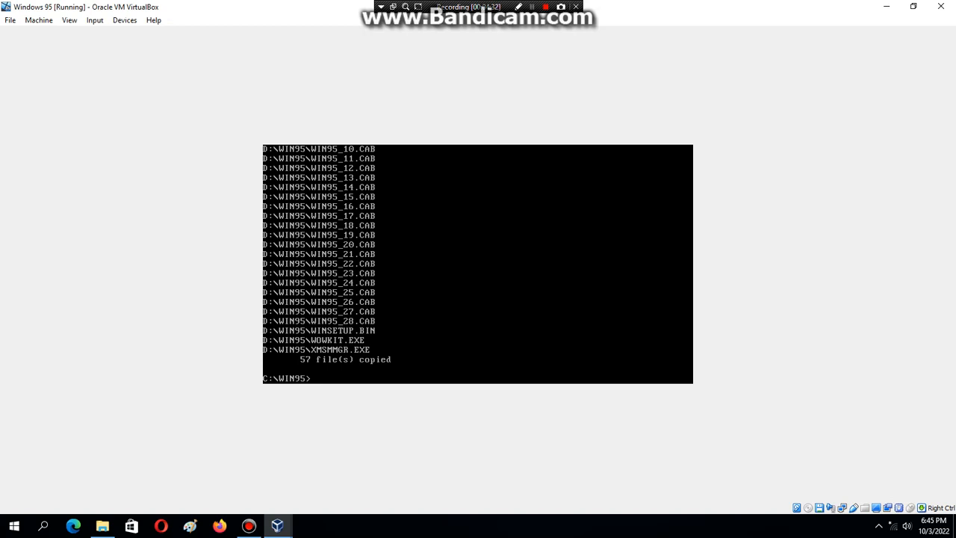
{"action": "left_click", "coordinate": [820, 507]}
{"action": "left_click", "coordinate": [875, 498]}
Run setup from C:\WIN95, continue through the routine system check and accept the license agreement.
{"action": "type", "text": "setup"}
{"action": "key", "text": "Return"}
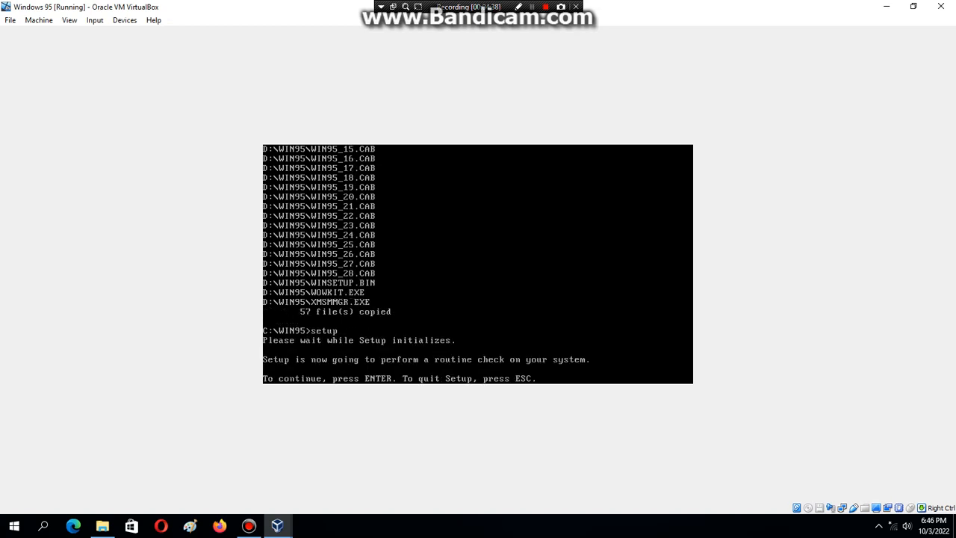
{"action": "key", "text": "Return"}
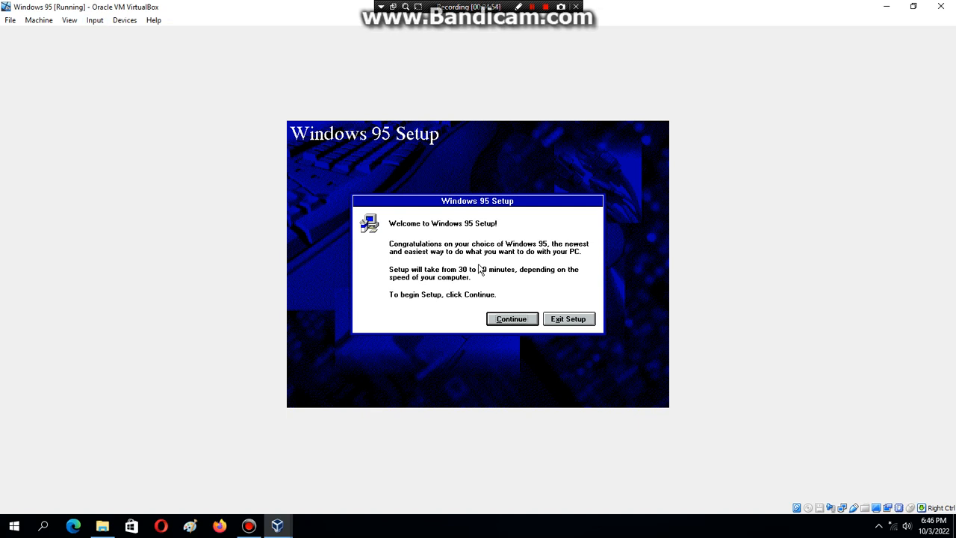
{"action": "left_click", "coordinate": [494, 321]}
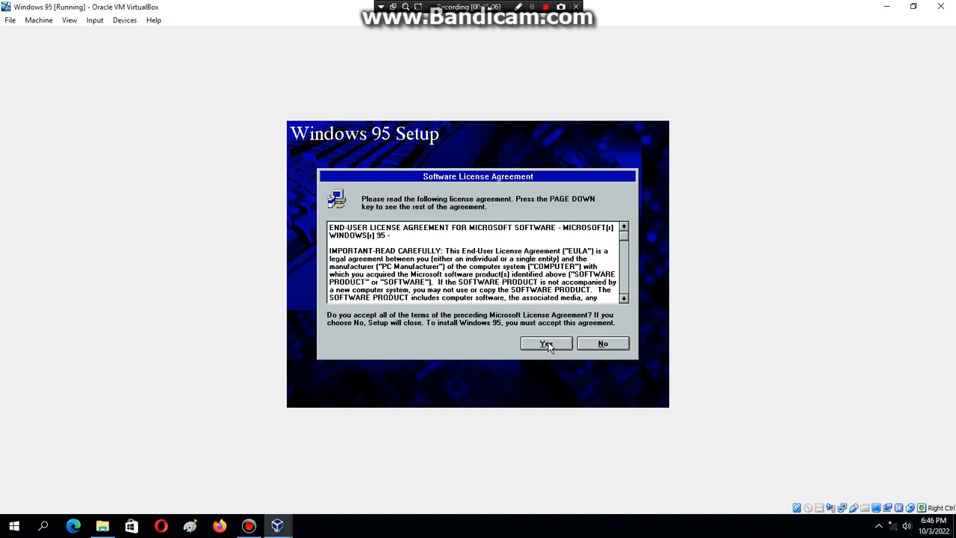
{"action": "left_click", "coordinate": [546, 344]}
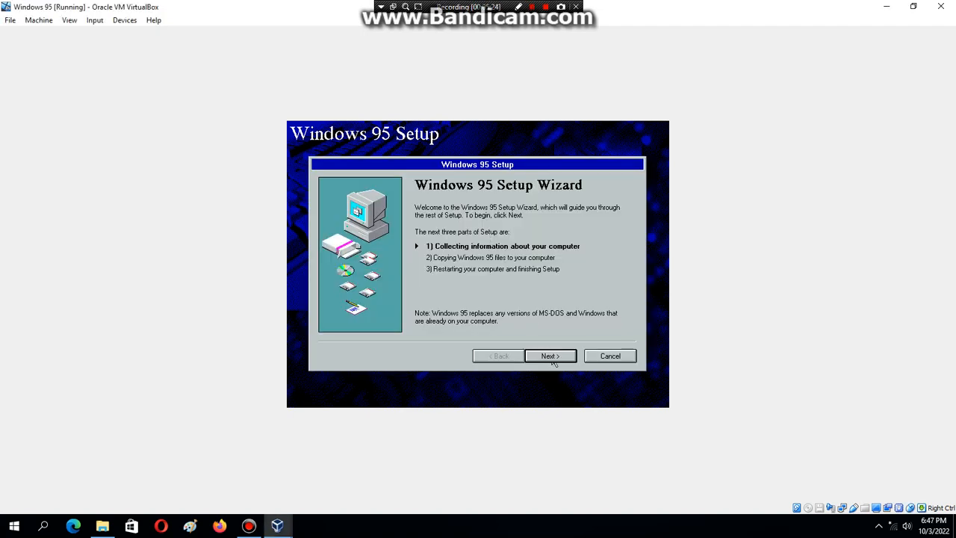
Choose C:\WINDOWS as the installation directory and Typical as the kind of setup.
{"action": "left_click", "coordinate": [552, 356]}
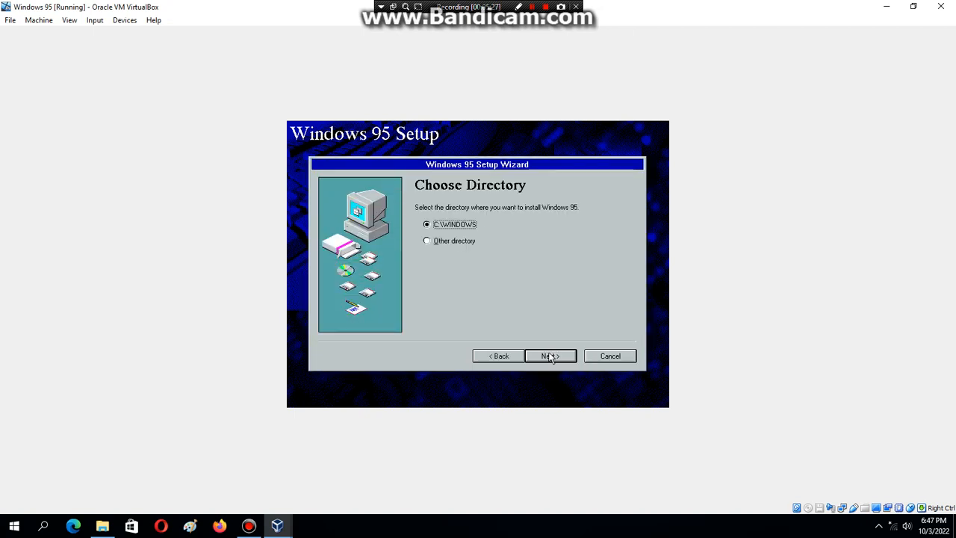
{"action": "left_click", "coordinate": [549, 356]}
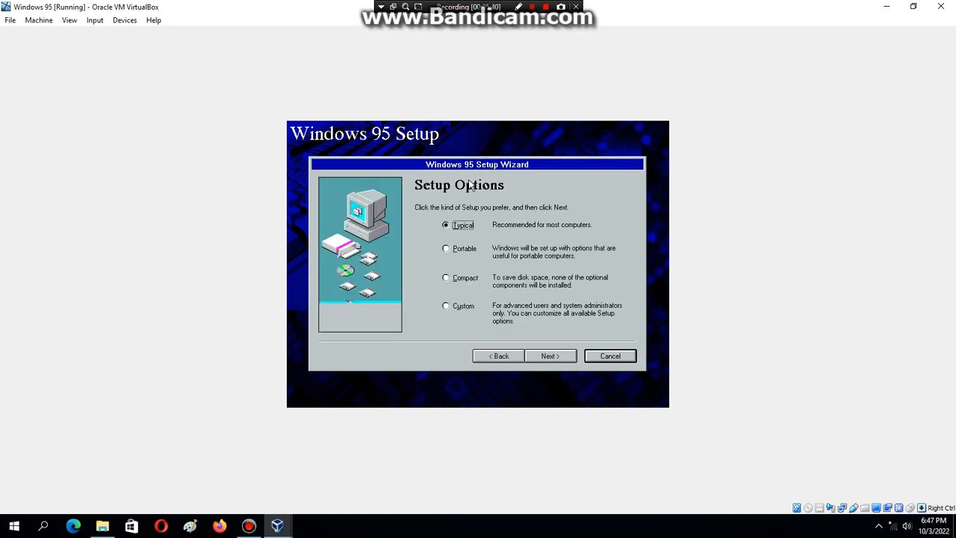
{"action": "left_click", "coordinate": [537, 358]}
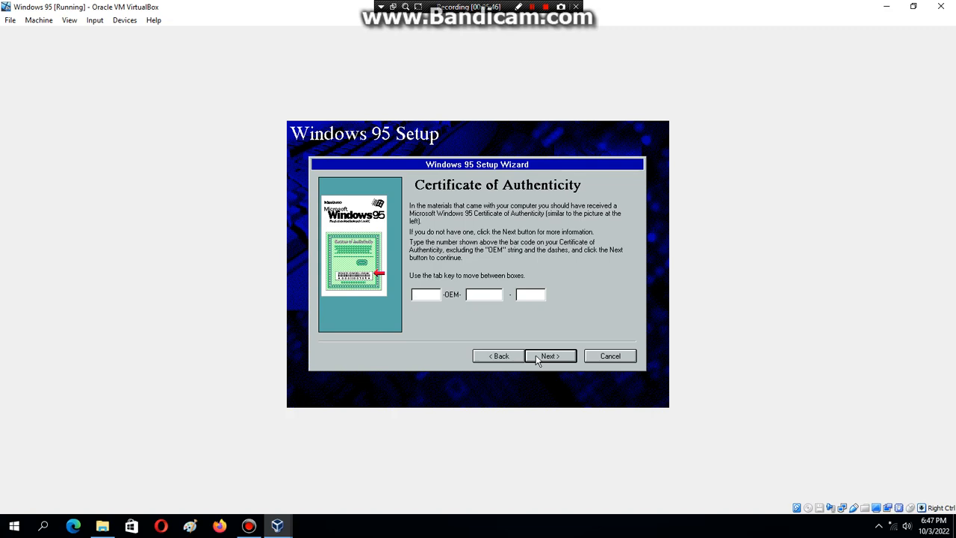
Look up the product key in the Windows 95 Product Key text file and enter it on the Certificate of Authenticity page.
{"action": "key", "text": "alt+Tab"}
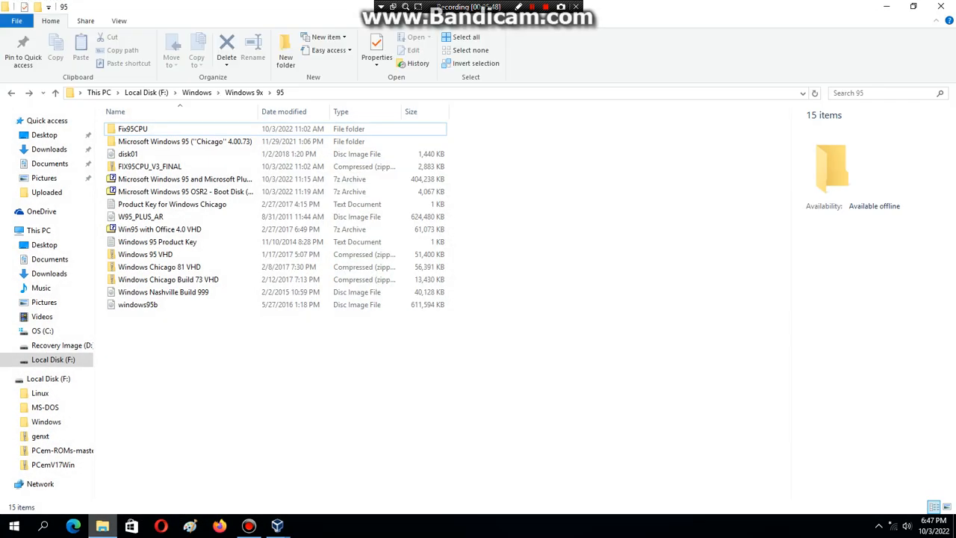
{"action": "double_click", "coordinate": [158, 242]}
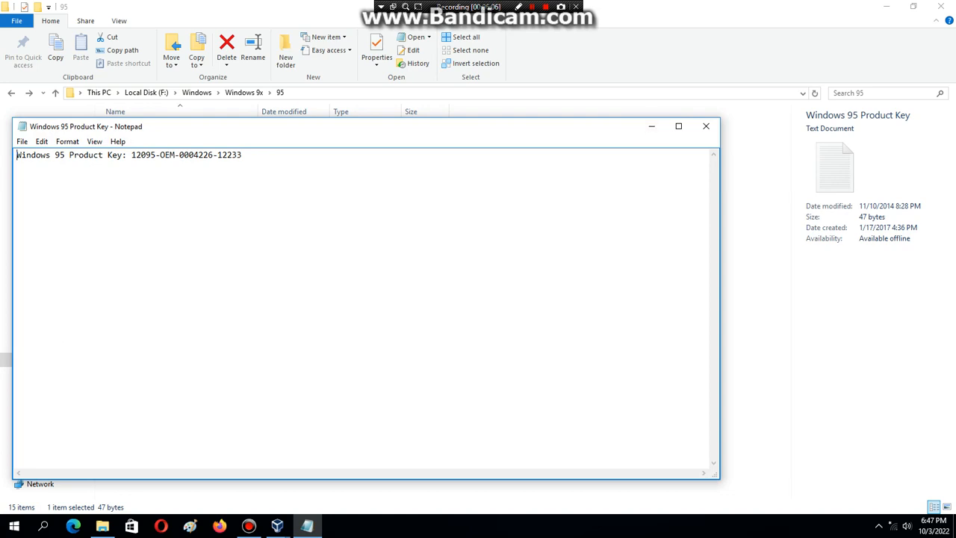
{"action": "key", "text": "alt+Tab"}
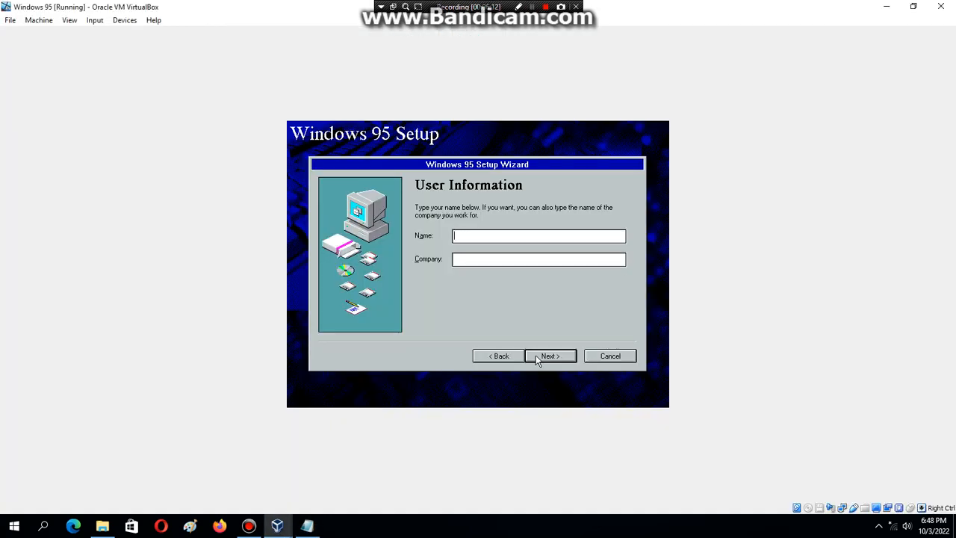
Enter the user's name and insert the cdrom.img floppy image to clear the drive A read error.
{"action": "type", "text": "Rubennn"}
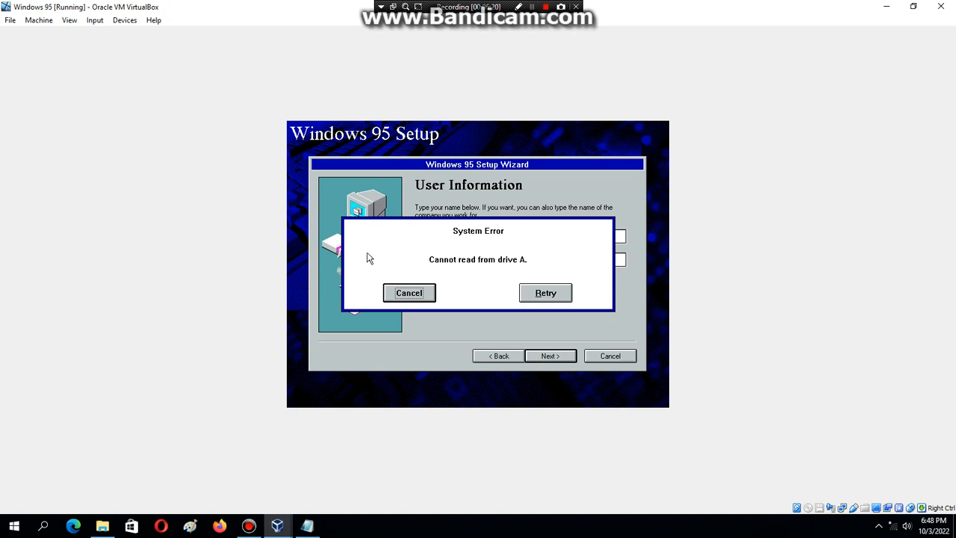
{"action": "left_click", "coordinate": [412, 294]}
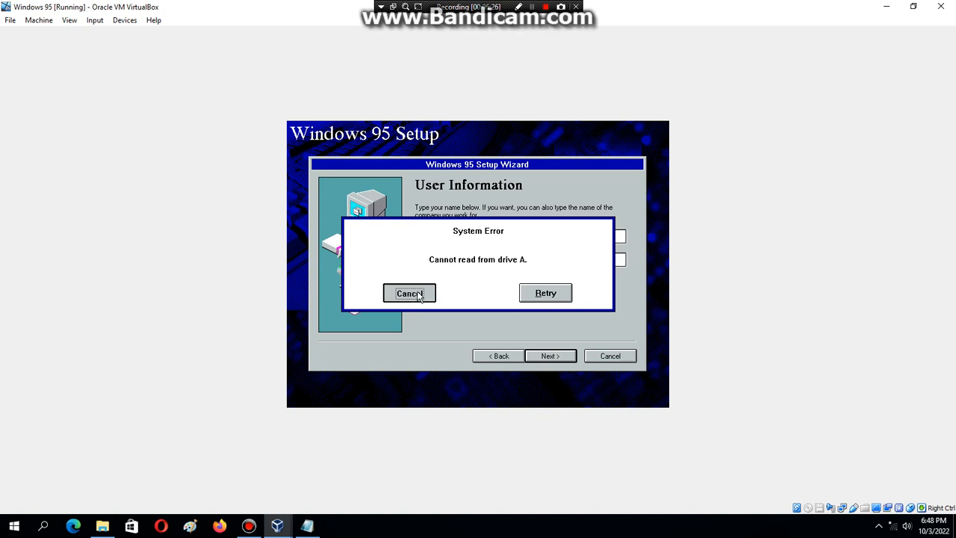
{"action": "left_click", "coordinate": [819, 507]}
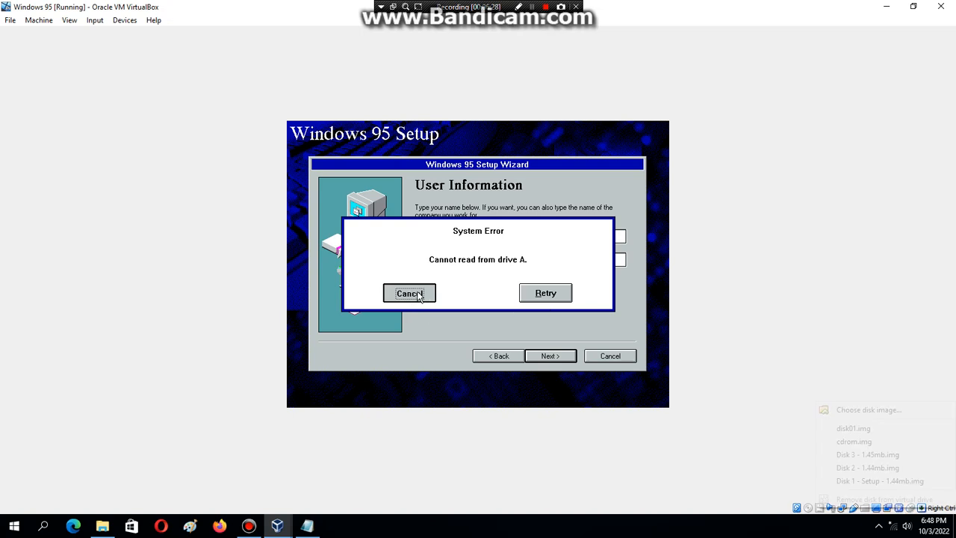
{"action": "left_click", "coordinate": [852, 441]}
{"action": "left_click", "coordinate": [418, 294]}
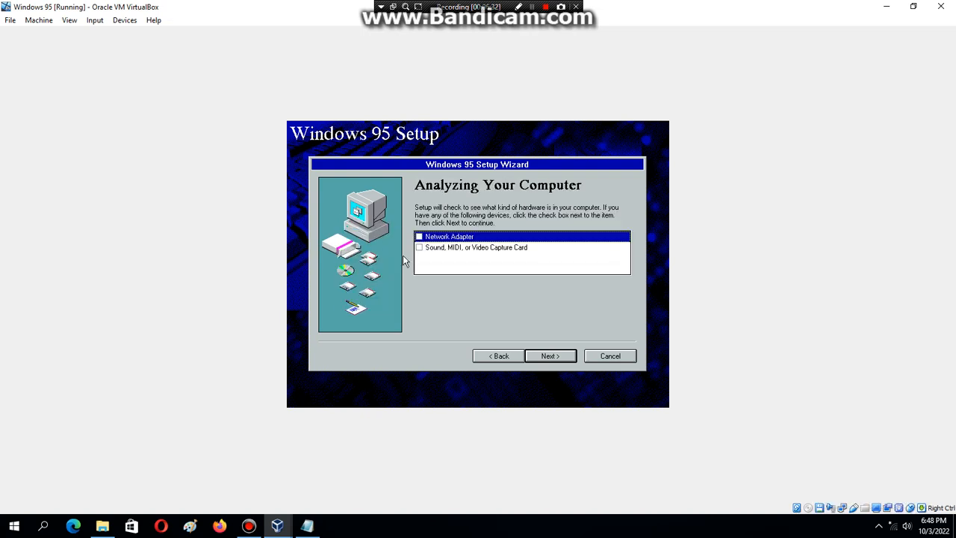
Return to the User Information page and remove the surplus letters from the end of the user's name.
{"action": "left_click", "coordinate": [500, 356]}
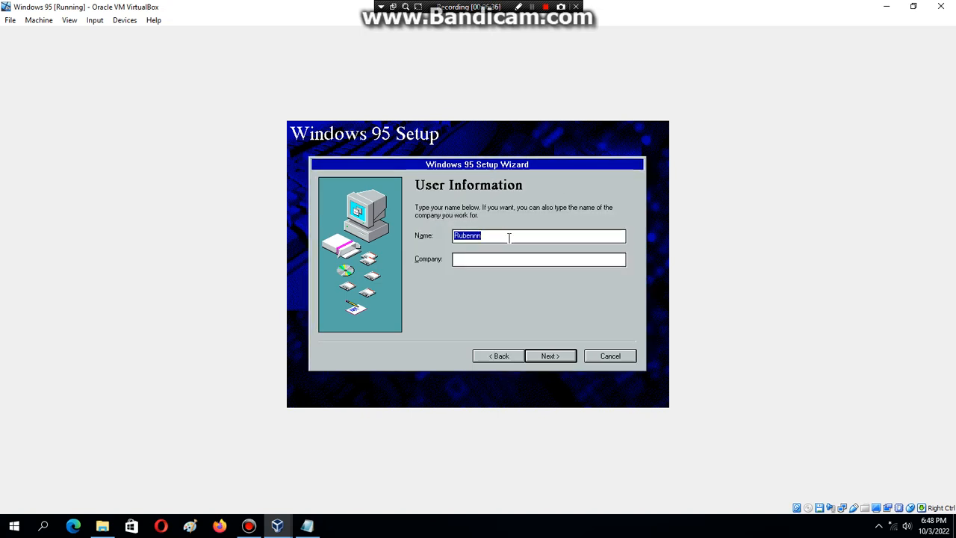
{"action": "left_click", "coordinate": [509, 237]}
{"action": "key", "text": "BackSpace"}
{"action": "key", "text": "BackSpace"}
{"action": "left_click", "coordinate": [545, 354]}
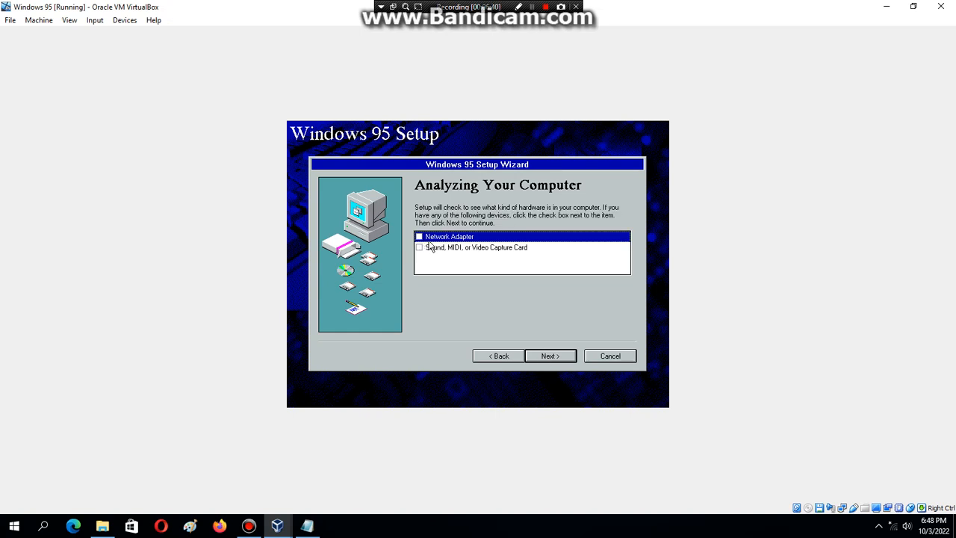
Include the Network Adapter and the Sound, MIDI, or Video Capture Card in the hardware check and run it.
{"action": "left_click", "coordinate": [419, 237]}
{"action": "left_click", "coordinate": [419, 248]}
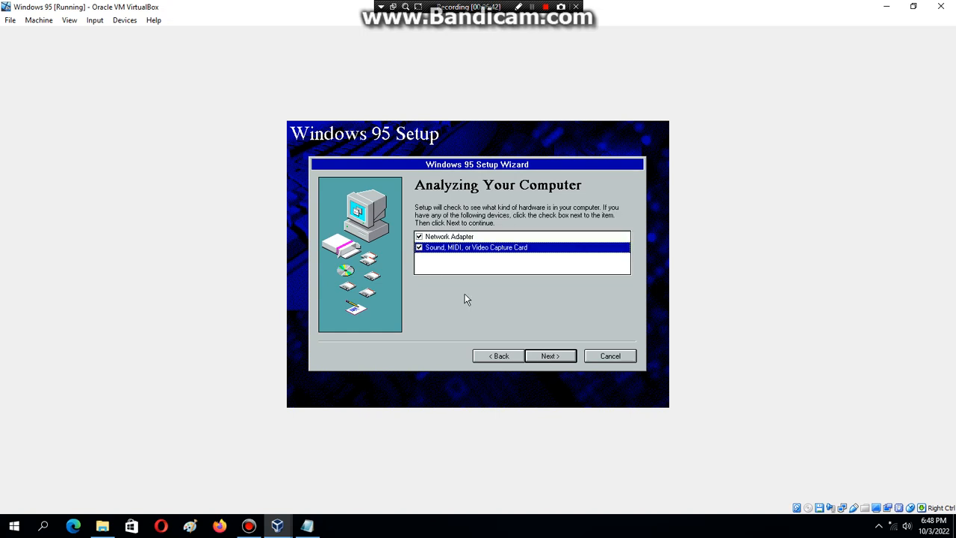
{"action": "left_click", "coordinate": [542, 355]}
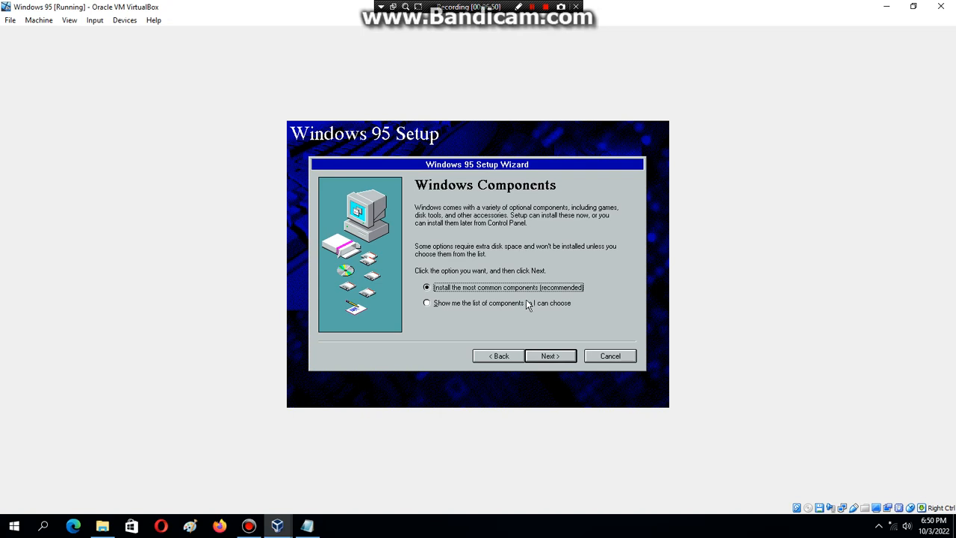
Accept installing the most common components and decline creating a startup disk.
{"action": "left_click", "coordinate": [542, 358]}
{"action": "left_click", "coordinate": [543, 358]}
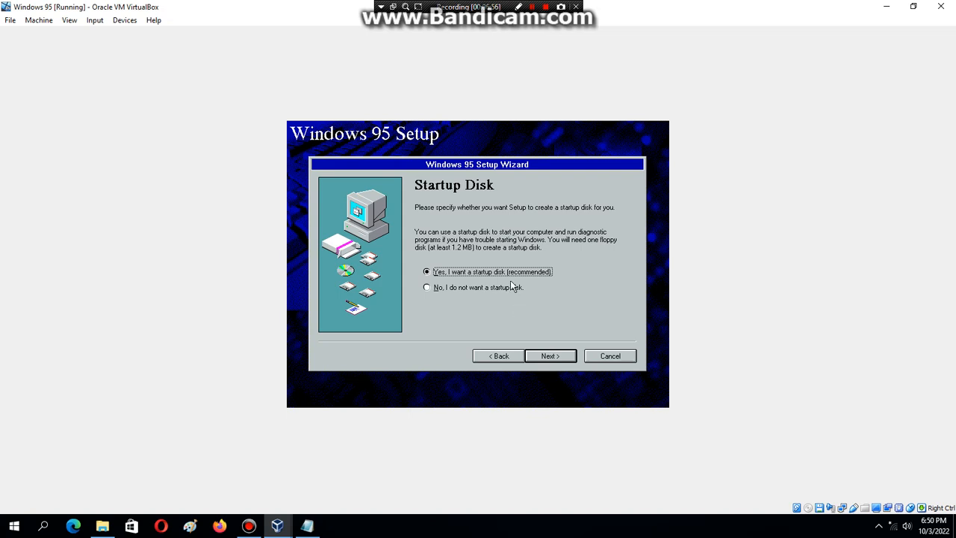
{"action": "left_click", "coordinate": [511, 285]}
{"action": "left_click", "coordinate": [539, 356]}
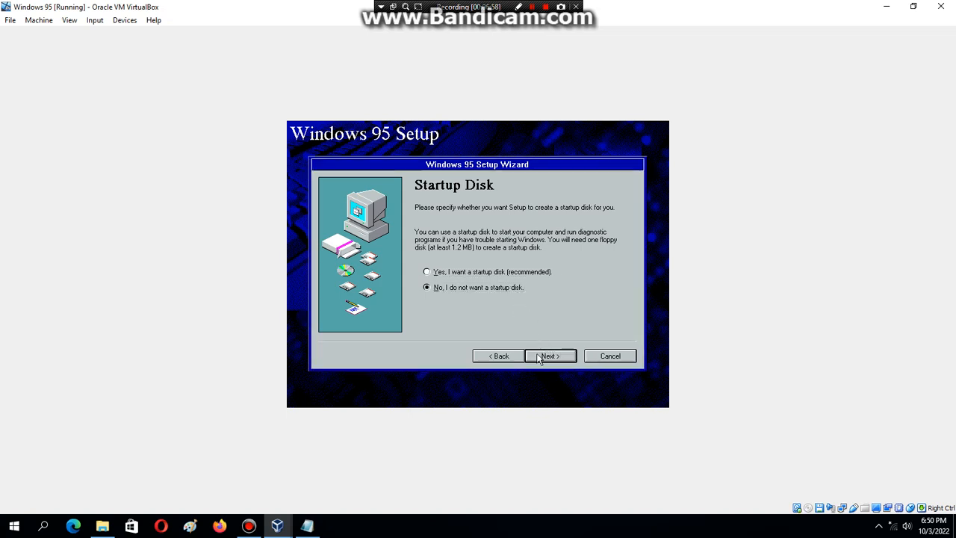
Proceed with the file copy, remove the floppy disk from the virtual drive, and restart the computer to finish Setup.
{"action": "left_click", "coordinate": [539, 357]}
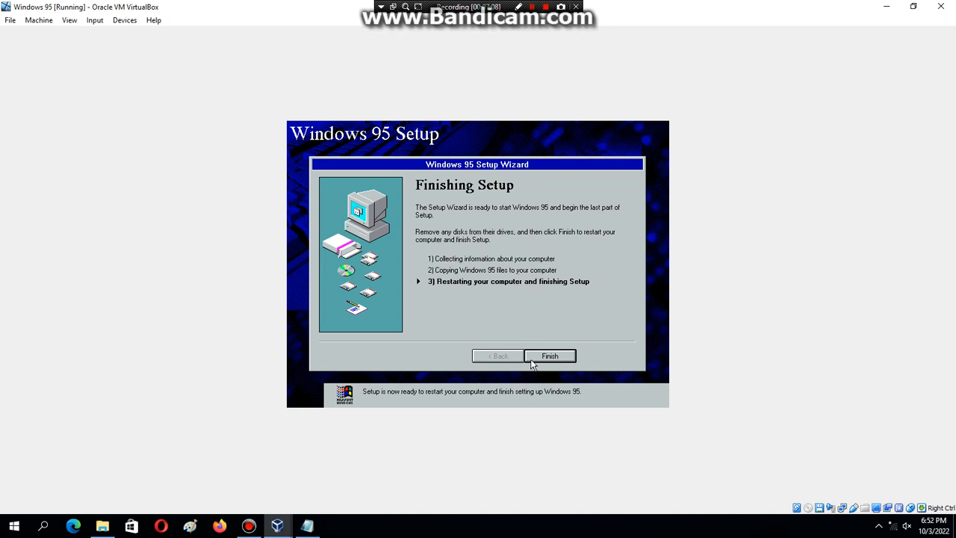
{"action": "right_click", "coordinate": [819, 508]}
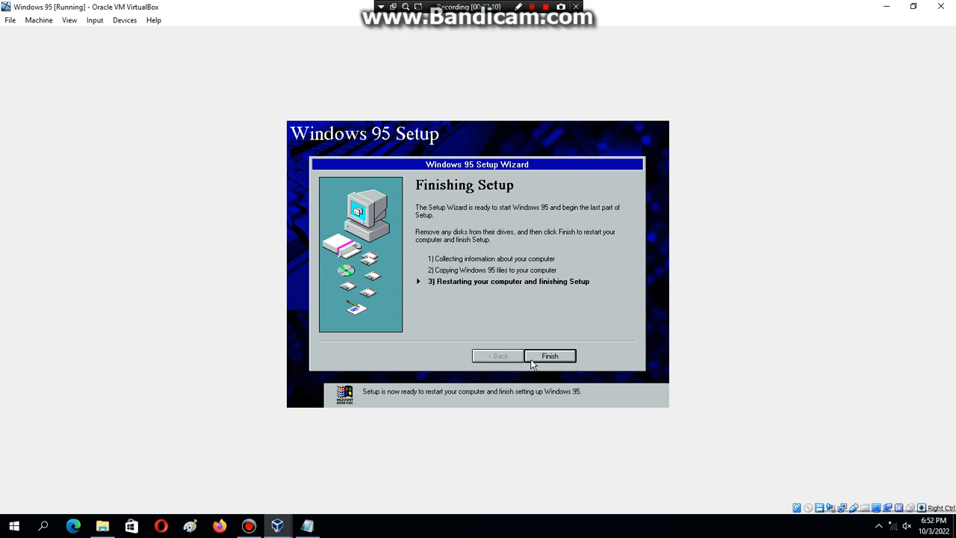
{"action": "left_click", "coordinate": [844, 502]}
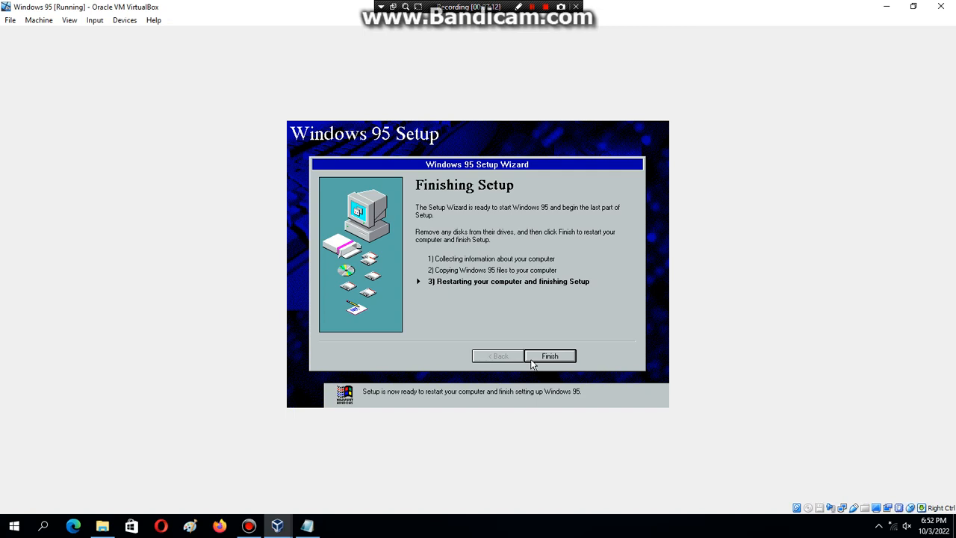
{"action": "left_click", "coordinate": [534, 361]}
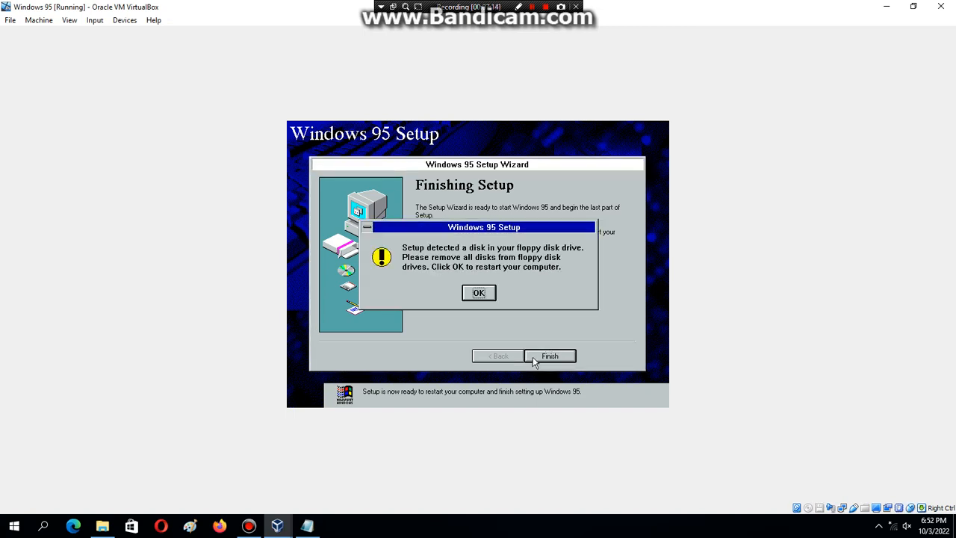
{"action": "left_click", "coordinate": [478, 294]}
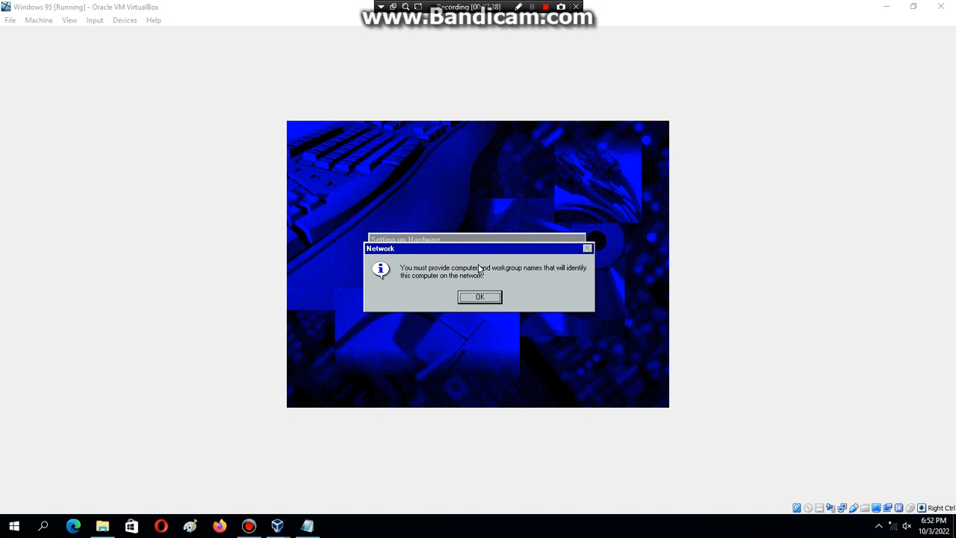
Identify the computer on the network with the computer name WINDOWS95 and the workgroup WORKGROUP.
{"action": "left_click", "coordinate": [480, 297]}
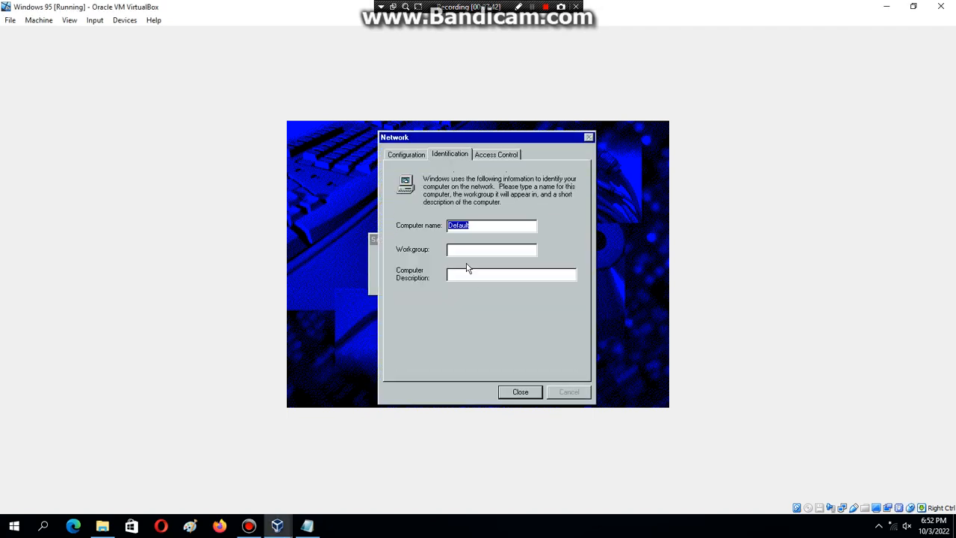
{"action": "type", "text": "WINDOWS95"}
{"action": "left_click", "coordinate": [521, 392]}
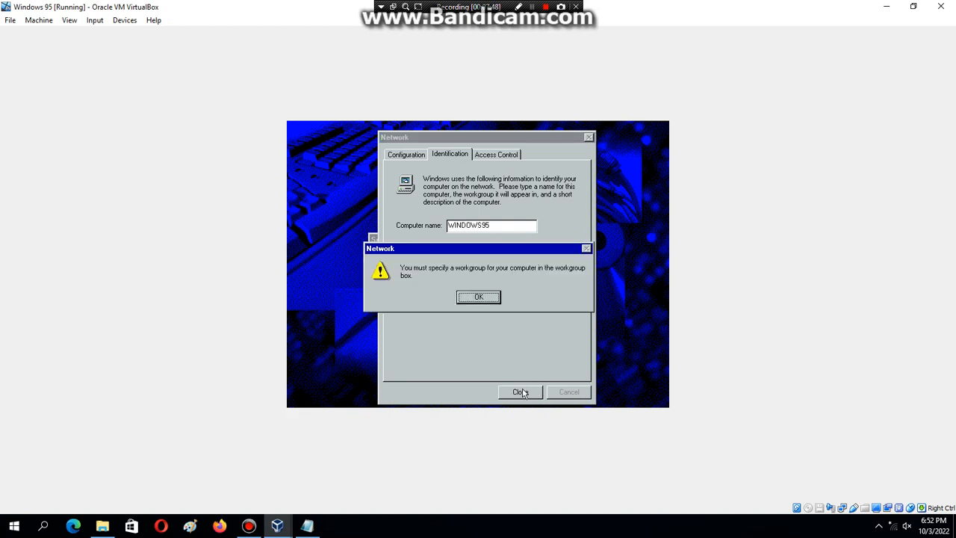
{"action": "left_click", "coordinate": [478, 296]}
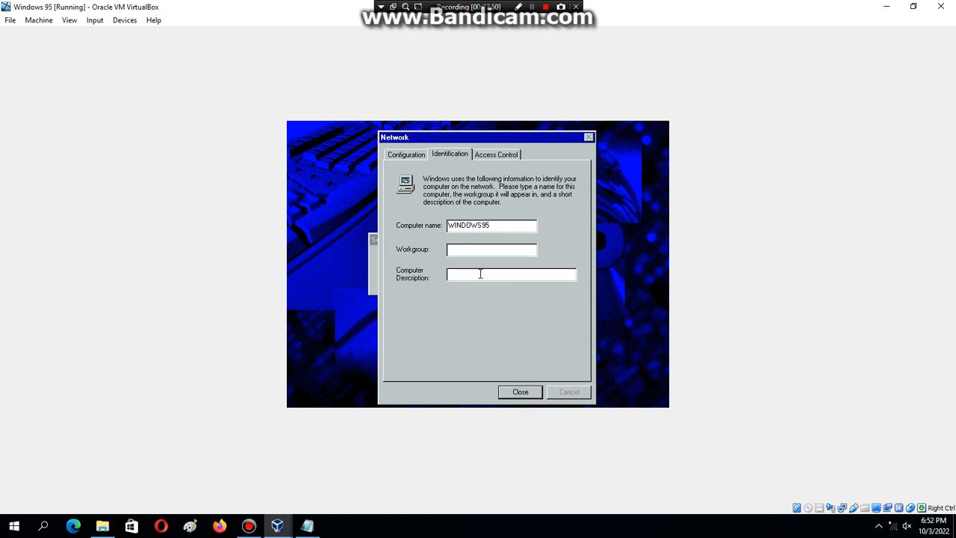
{"action": "type", "text": "WORKGROUP"}
{"action": "left_click", "coordinate": [514, 392]}
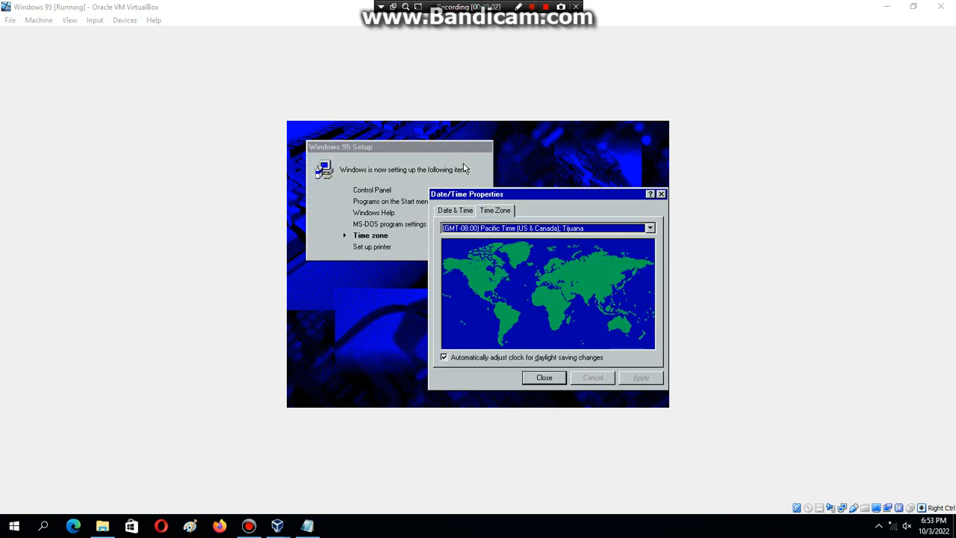
Complete the remaining setup items, keeping the preset time zone and skipping the printer installation, and restart the computer.
{"action": "left_click", "coordinate": [464, 168]}
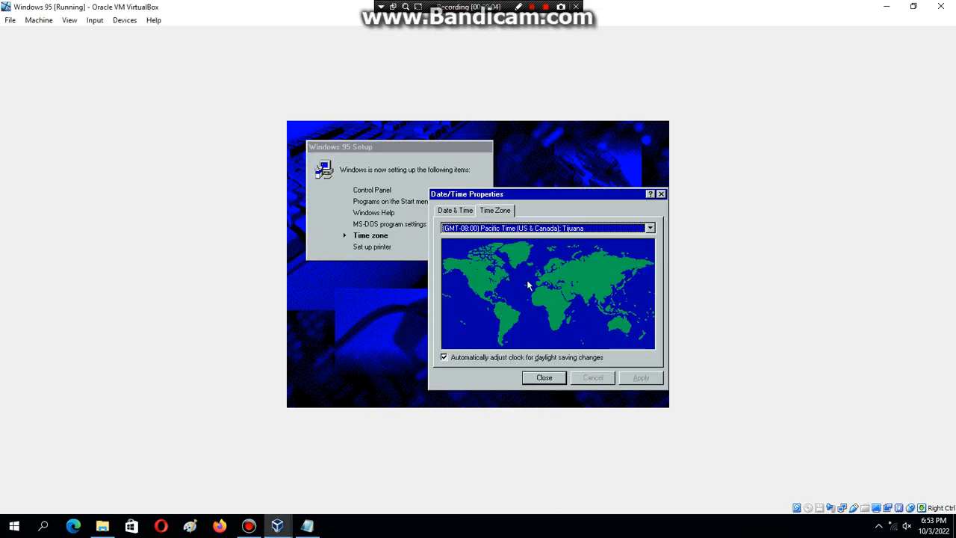
{"action": "left_click", "coordinate": [533, 382]}
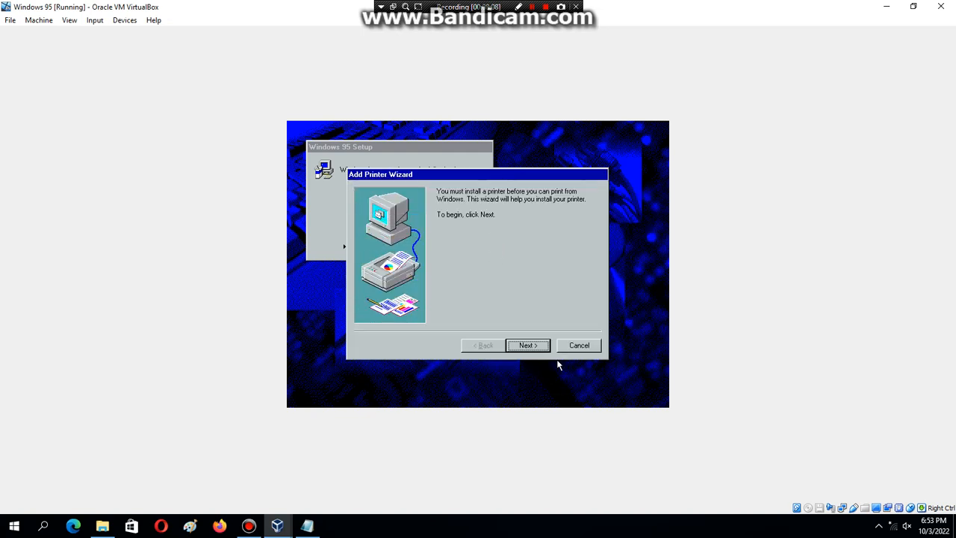
{"action": "left_click", "coordinate": [577, 346]}
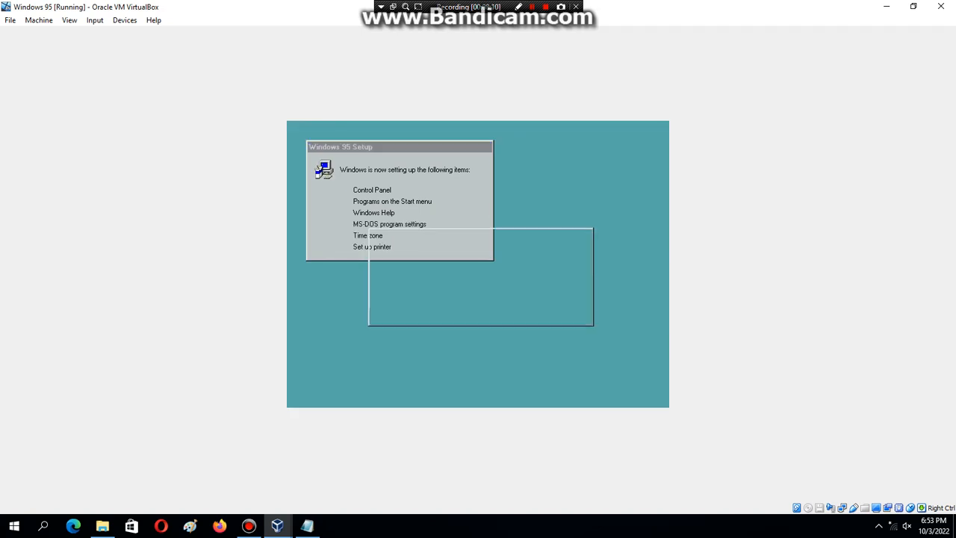
{"action": "left_click", "coordinate": [481, 311]}
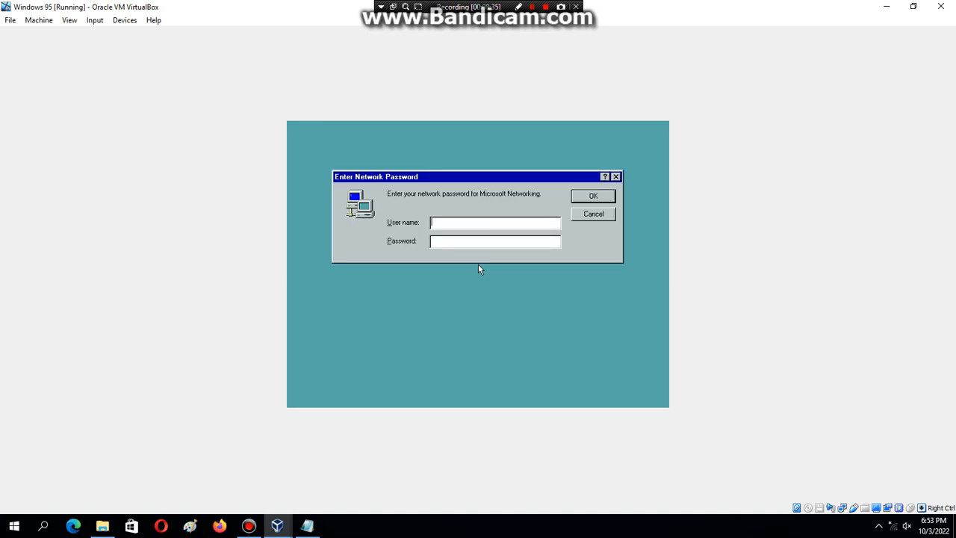
Log on to Microsoft Networking with the user's name and a blank password, and dismiss the Welcome window.
{"action": "type", "text": "Ruben"}
{"action": "key", "text": "Return"}
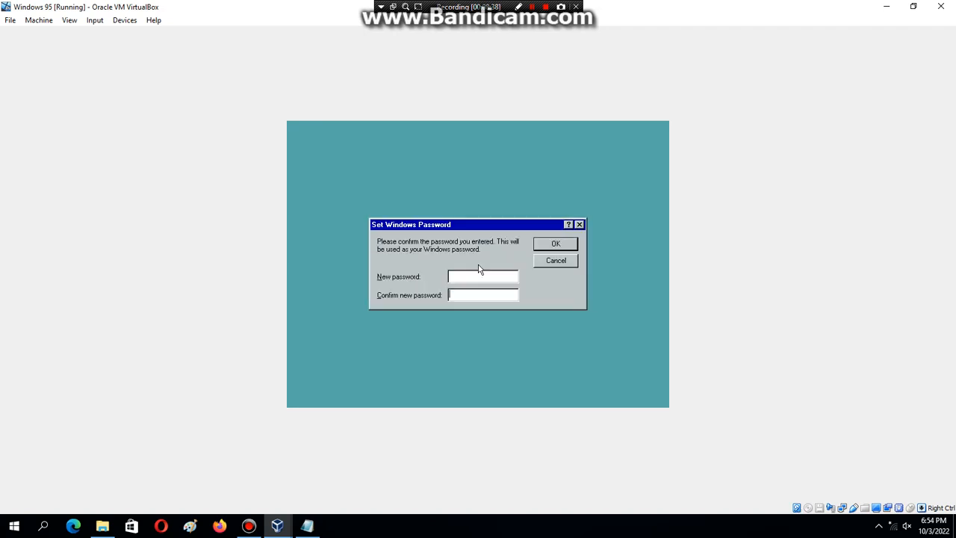
{"action": "key", "text": "Return"}
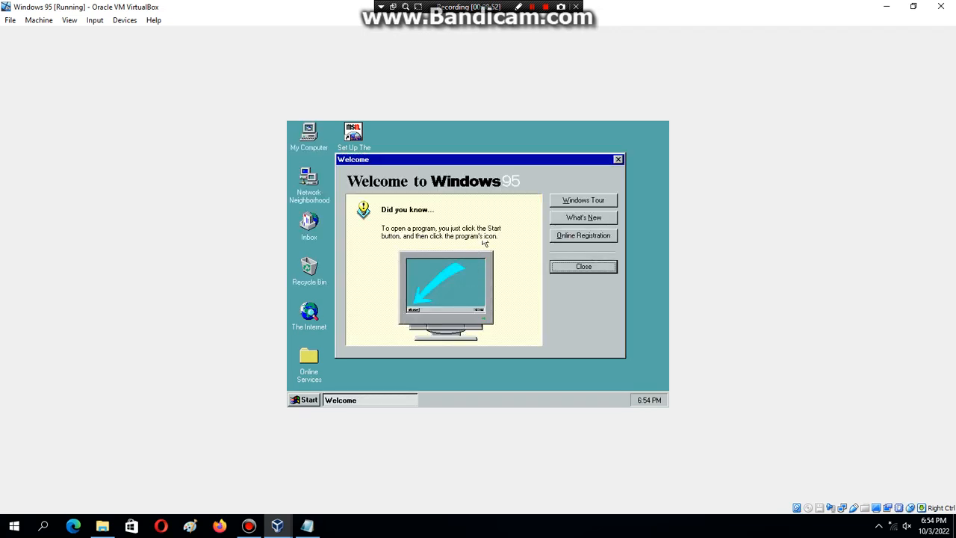
{"action": "left_click", "coordinate": [618, 159]}
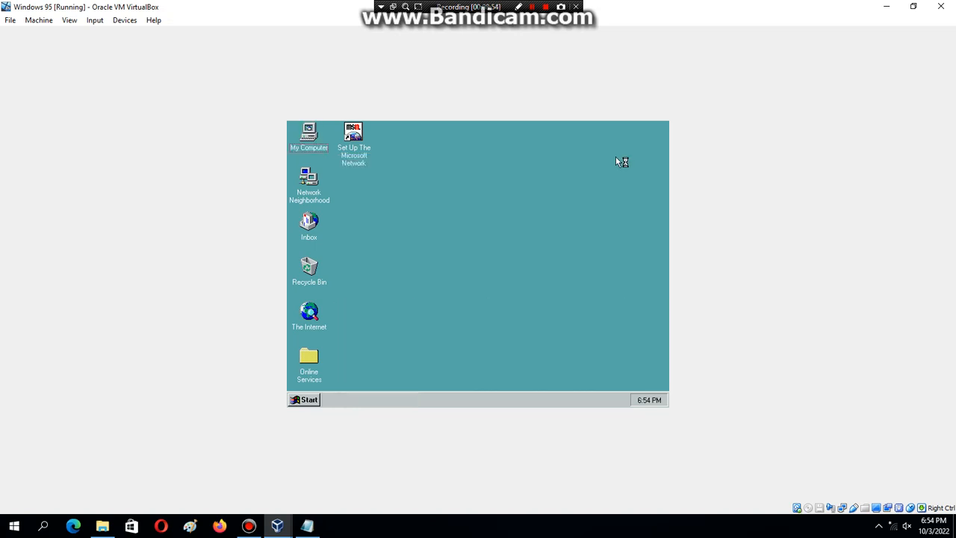
Open the system properties of My Computer from the desktop.
{"action": "right_click", "coordinate": [305, 140]}
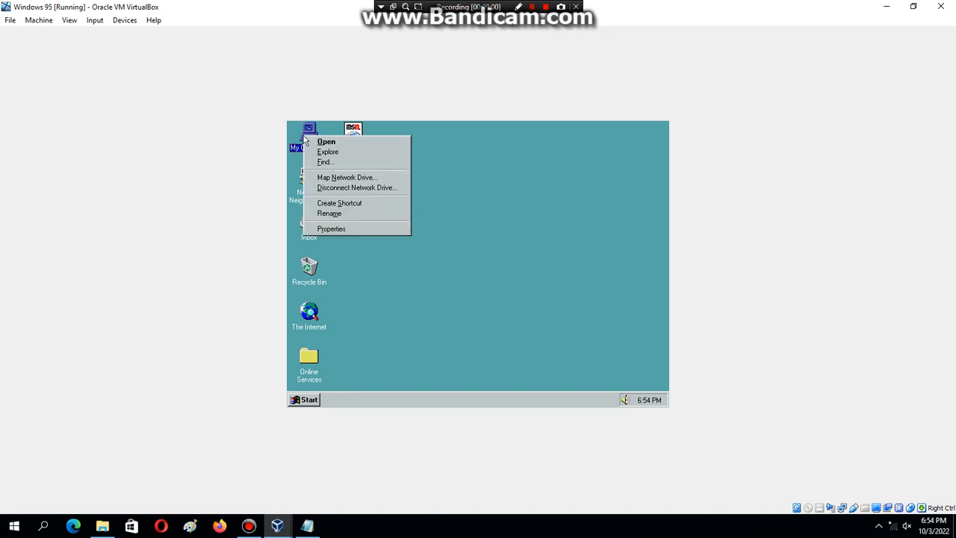
{"action": "left_click", "coordinate": [336, 215]}
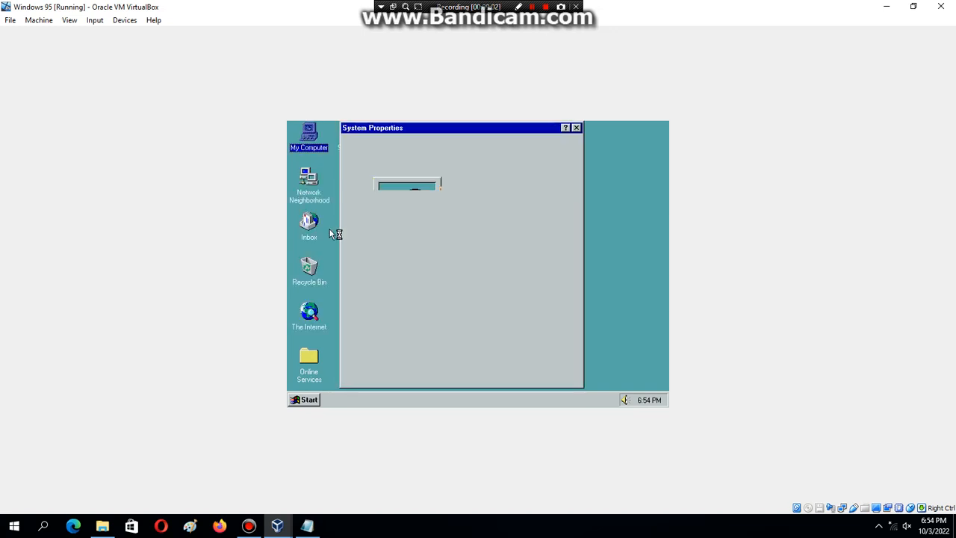